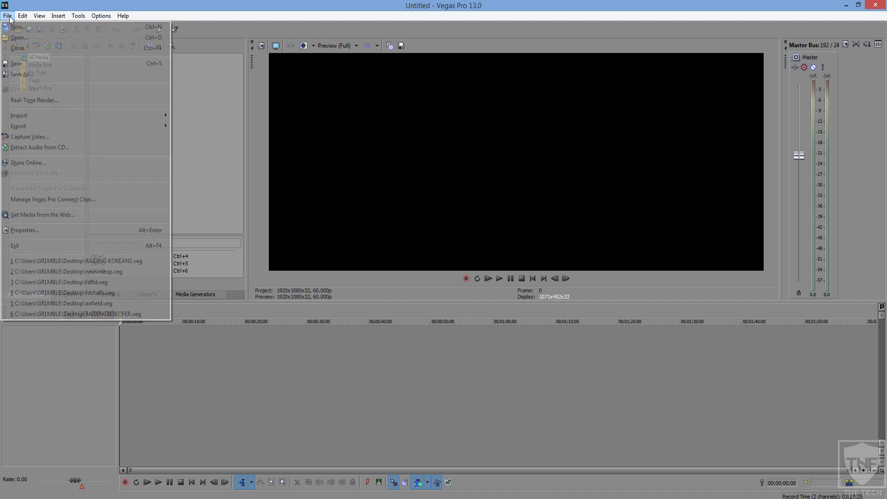
pyautogui.moveTo(43, 115)
pyautogui.click(195, 94)
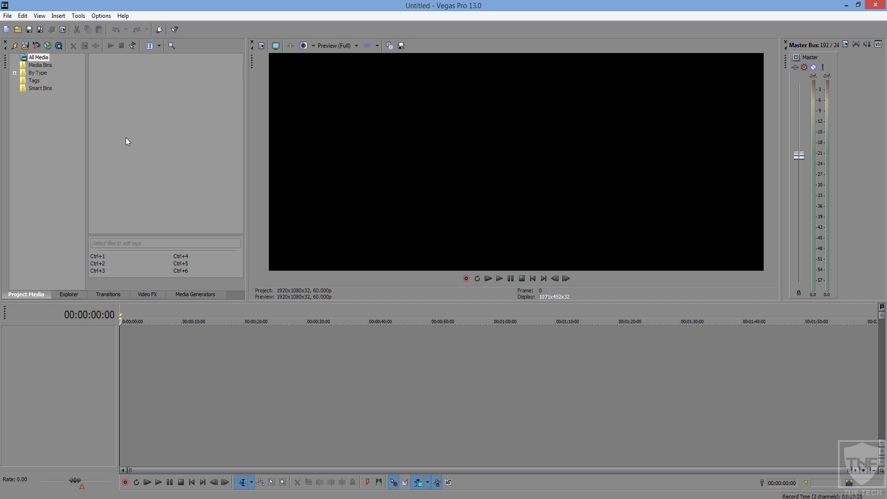
pyautogui.click(7, 16)
pyautogui.moveTo(34, 116)
pyautogui.click(208, 91)
# - Switch to the File Explorer window and delete the .sfk0 and .sfk1 files of the RUST 2018.05.21 clip from the Content folder
pyautogui.click(140, 498)
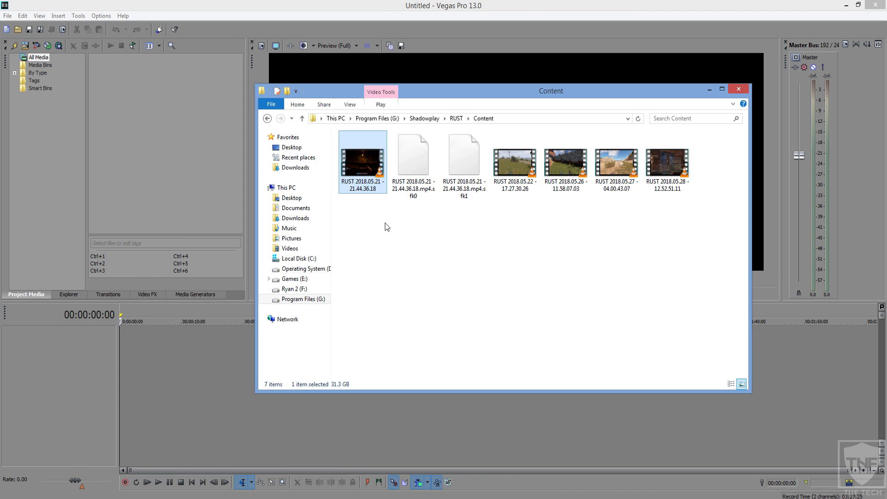
pyautogui.moveTo(454, 227); pyautogui.dragTo(412, 163)
pyautogui.press('Delete')
# - Import the RUST 2018.05.21 - 21.44.36.18 clip from the Content folder into the project media in Vegas Pro
pyautogui.click(368, 165)
pyautogui.click(414, 166)
pyautogui.click(464, 168)
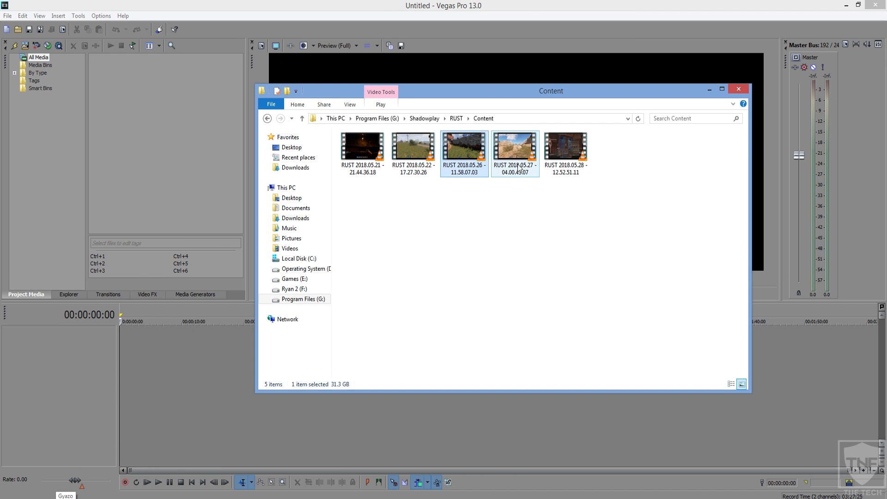
pyautogui.click(513, 168)
pyautogui.click(562, 170)
pyautogui.click(356, 177)
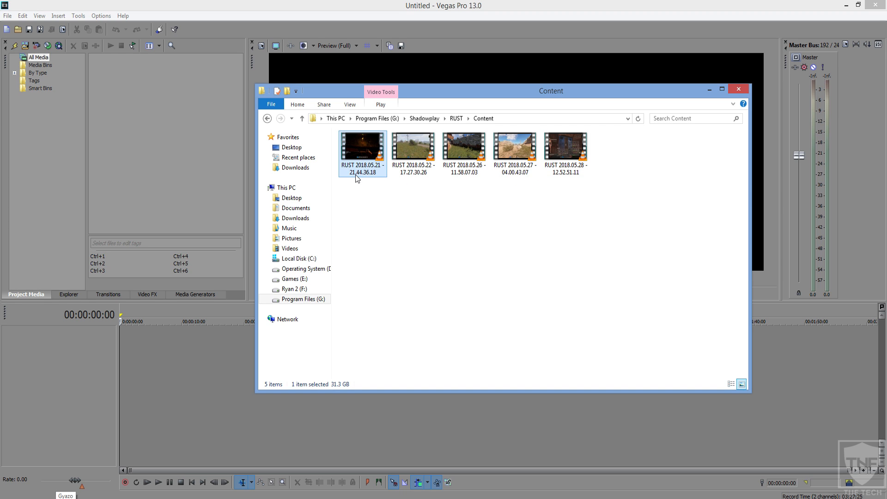
pyautogui.moveTo(365, 165); pyautogui.dragTo(148, 112)
pyautogui.click(400, 251)
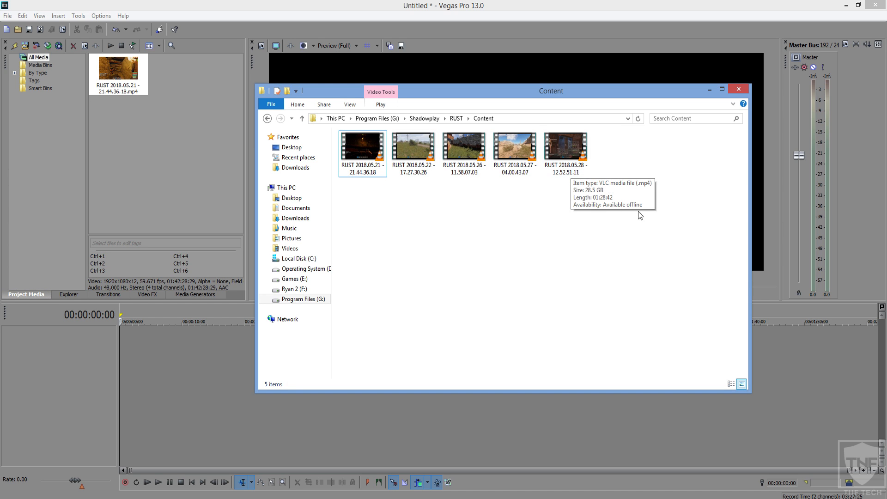
pyautogui.moveTo(671, 285); pyautogui.dragTo(333, 128)
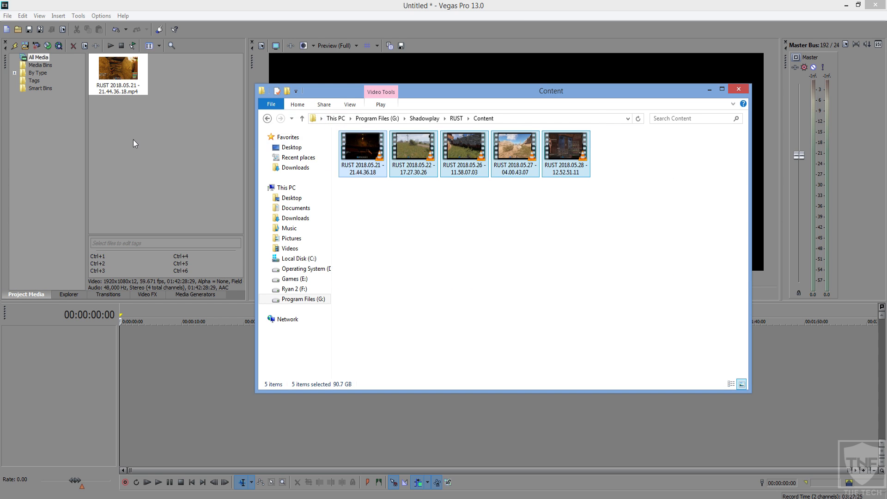
pyautogui.click(419, 224)
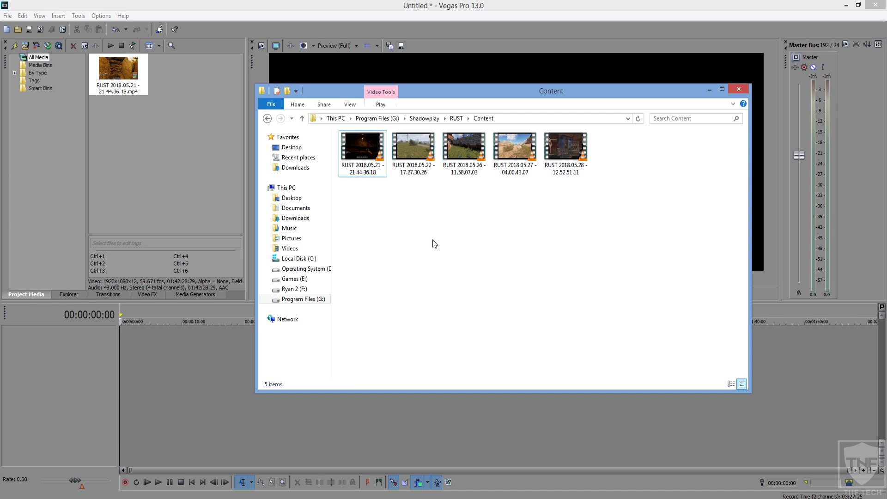
pyautogui.click(365, 152)
pyautogui.keyDown('ctrl'); pyautogui.click(463, 147); pyautogui.keyUp('ctrl')
pyautogui.keyDown('ctrl'); pyautogui.click(514, 148); pyautogui.keyUp('ctrl')
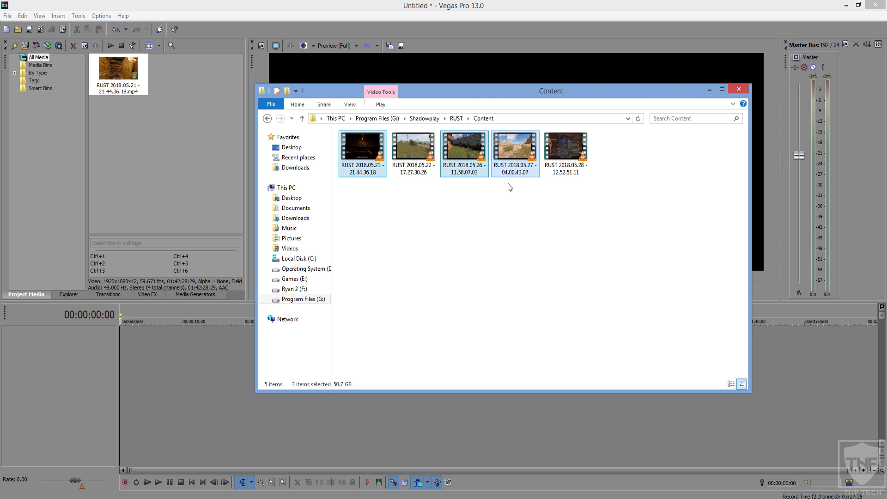
pyautogui.keyDown('ctrl'); pyautogui.click(512, 172); pyautogui.keyUp('ctrl')
pyautogui.keyDown('ctrl'); pyautogui.click(407, 165); pyautogui.keyUp('ctrl')
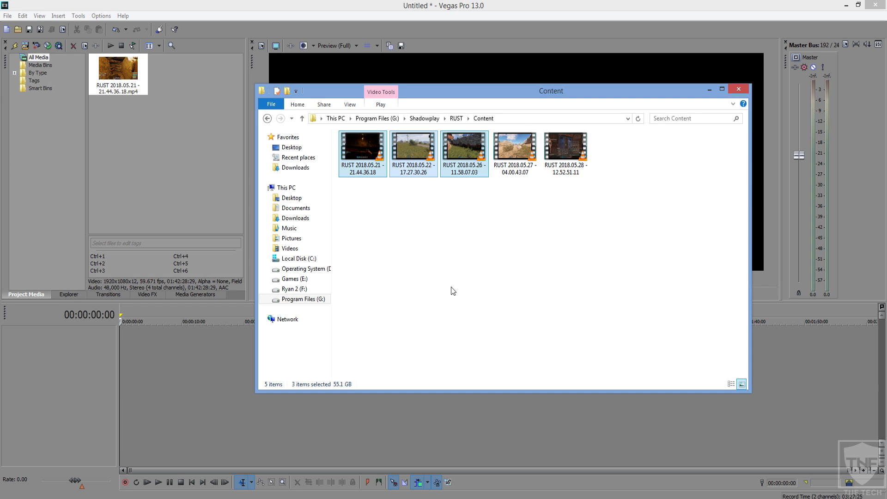
pyautogui.keyDown('ctrl'); pyautogui.click(380, 171); pyautogui.keyUp('ctrl')
pyautogui.keyDown('ctrl'); pyautogui.click(414, 172); pyautogui.keyUp('ctrl')
pyautogui.keyDown('ctrl'); pyautogui.click(464, 171); pyautogui.keyUp('ctrl')
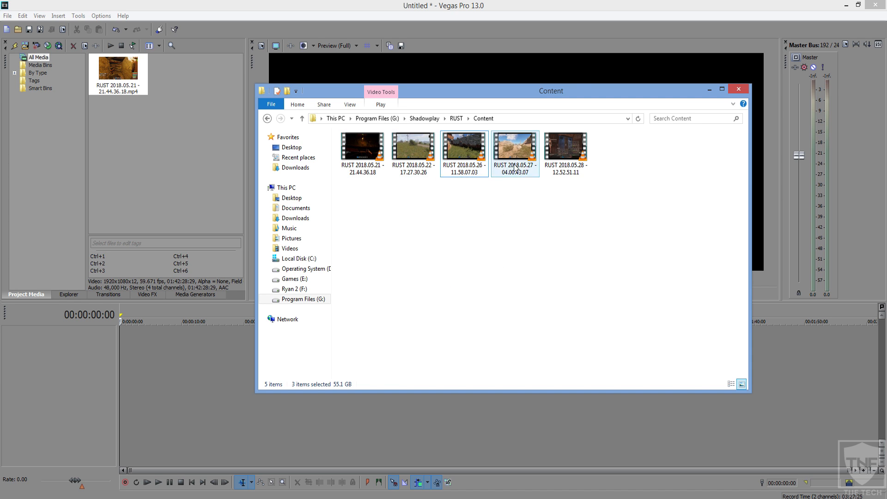
pyautogui.keyDown('ctrl'); pyautogui.click(516, 169); pyautogui.keyUp('ctrl')
pyautogui.keyDown('ctrl'); pyautogui.click(564, 164); pyautogui.keyUp('ctrl')
# - Put the file window away and place the imported RUST clip at the start of the empty timeline
pyautogui.click(710, 89)
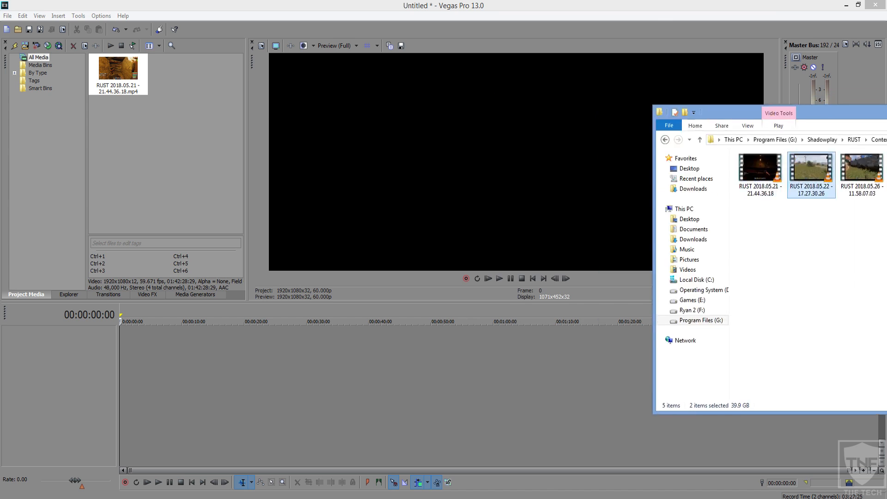
pyautogui.click(173, 186)
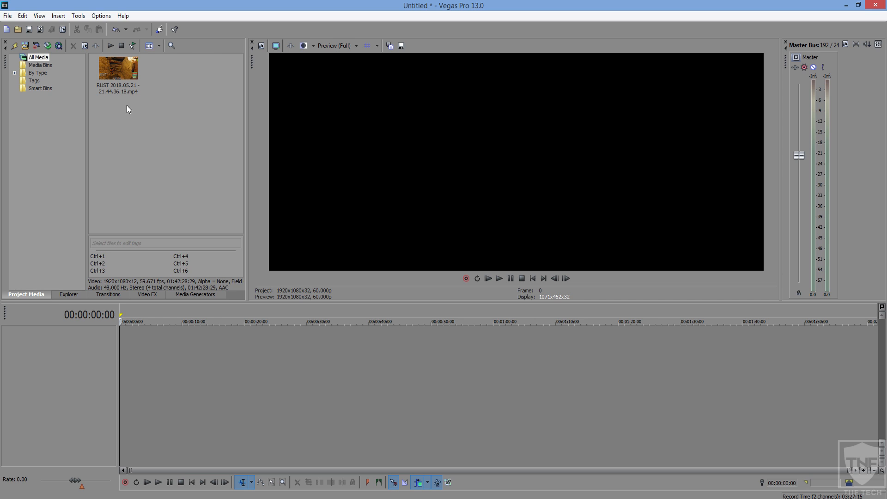
pyautogui.moveTo(120, 74); pyautogui.dragTo(117, 350)
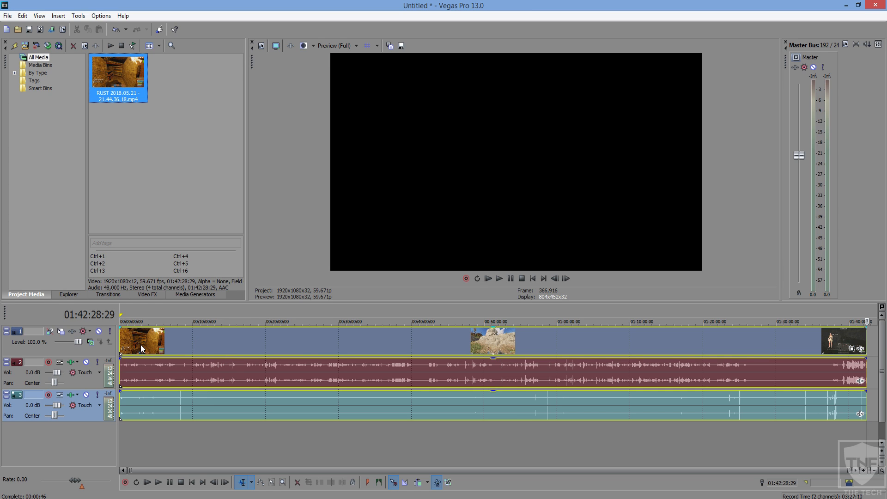
# - Switch the video event on the timeline to Disable Resample
pyautogui.click(311, 339)
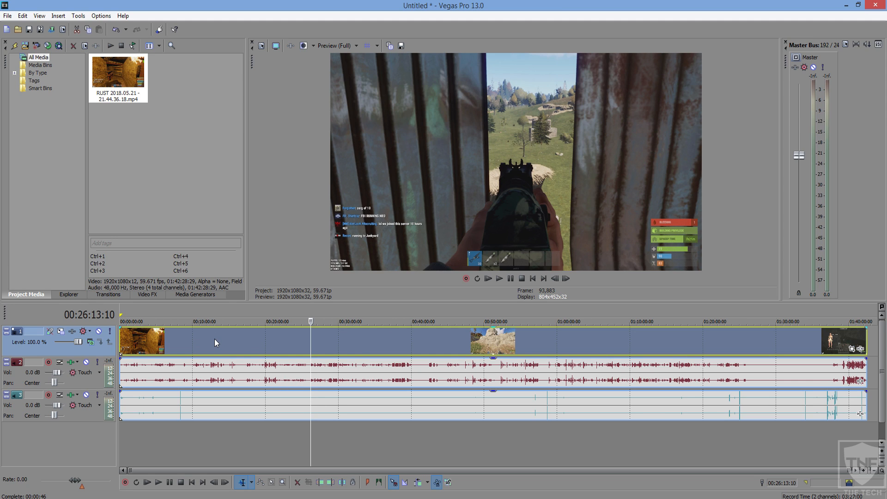
pyautogui.rightClick(215, 338)
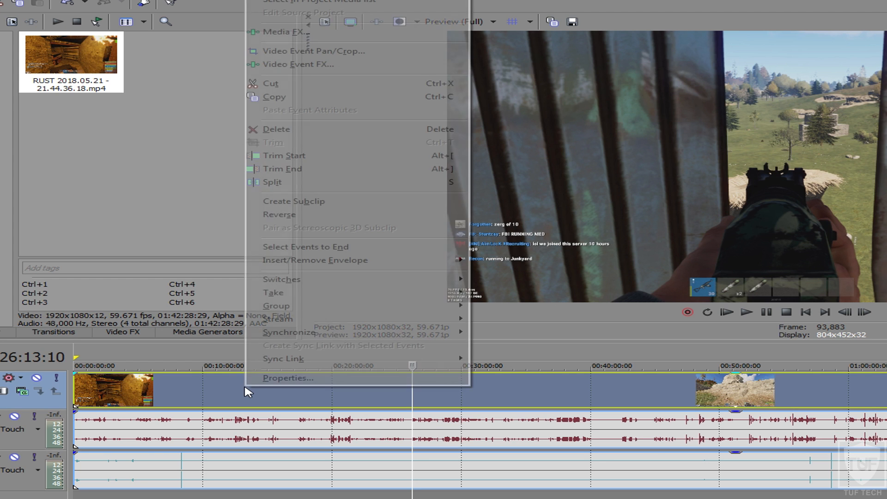
pyautogui.moveTo(333, 284)
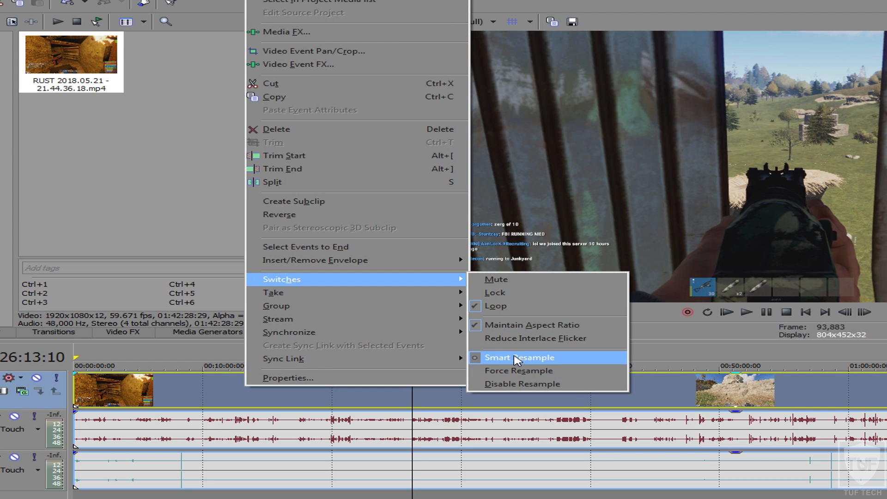
pyautogui.click(510, 386)
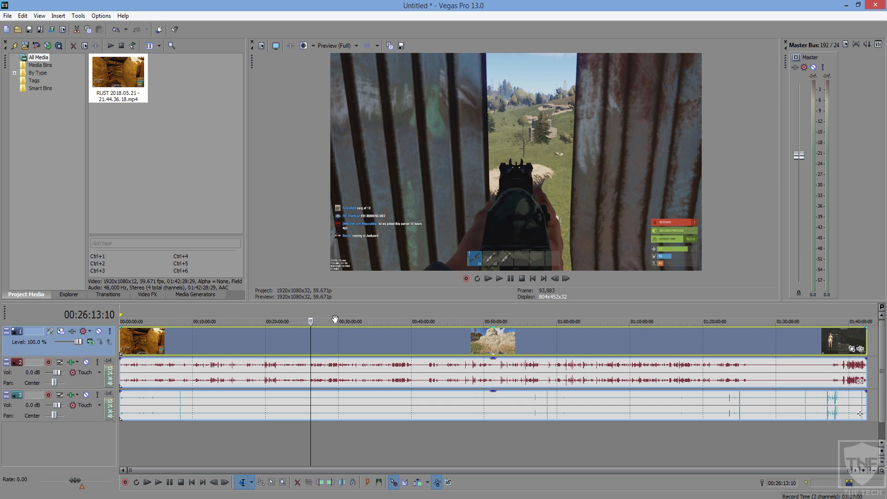
# - Add the Sony Color Corrector (Secondary) effect to the video event
pyautogui.click(122, 342)
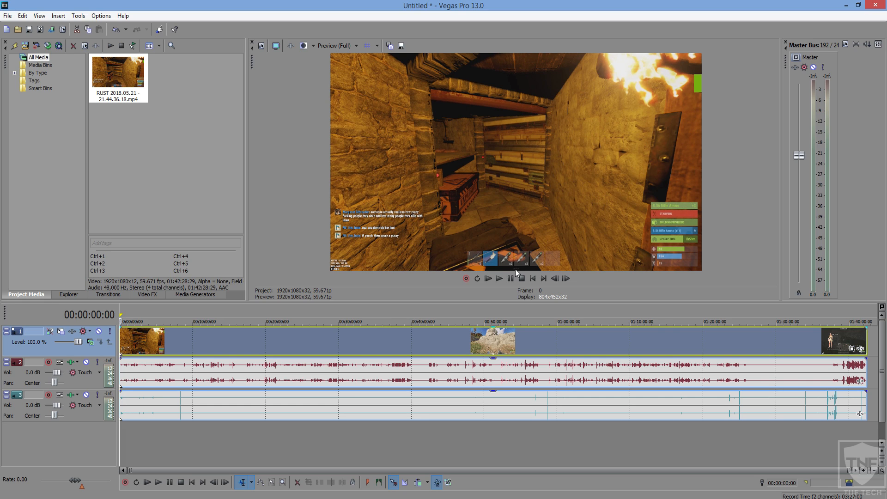
pyautogui.rightClick(130, 342)
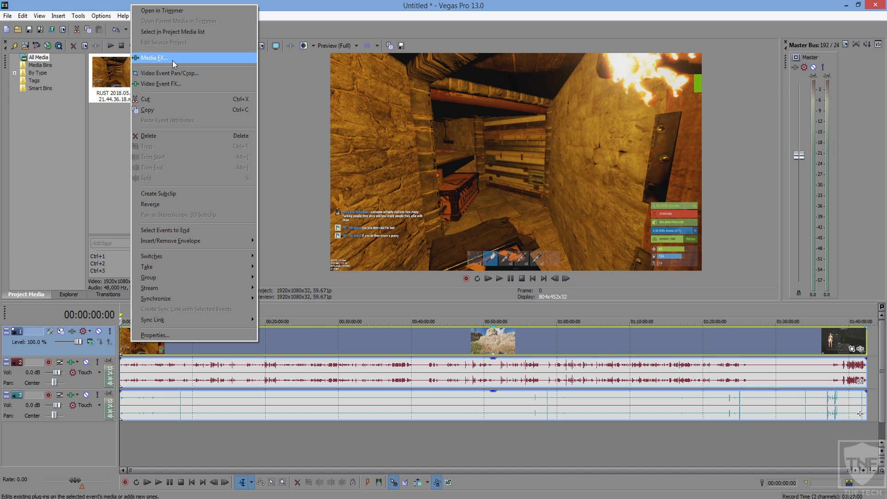
pyautogui.click(852, 340)
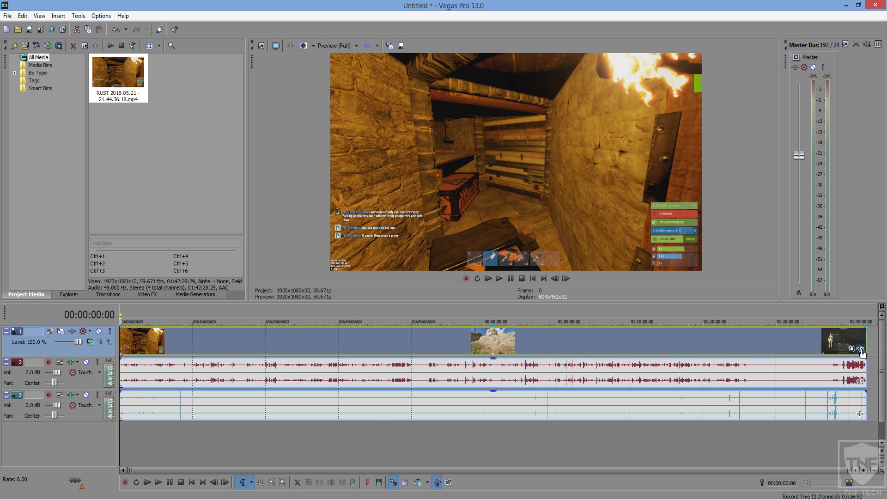
pyautogui.click(862, 352)
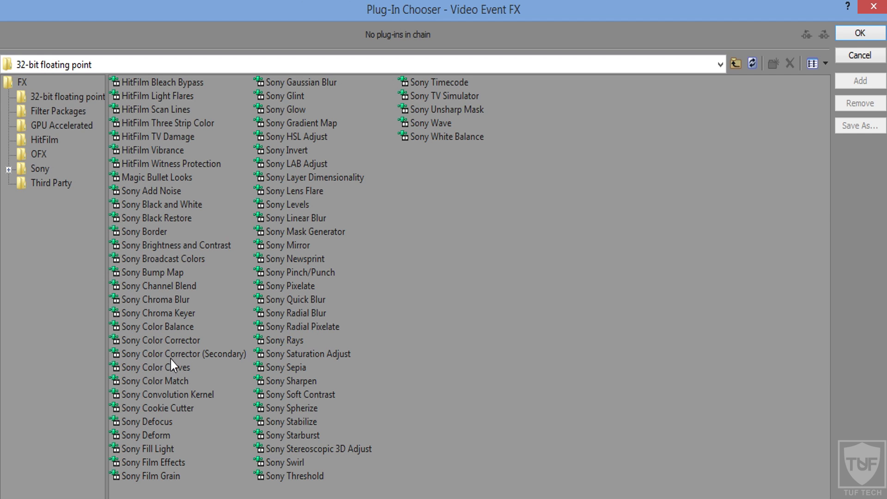
pyautogui.click(218, 353)
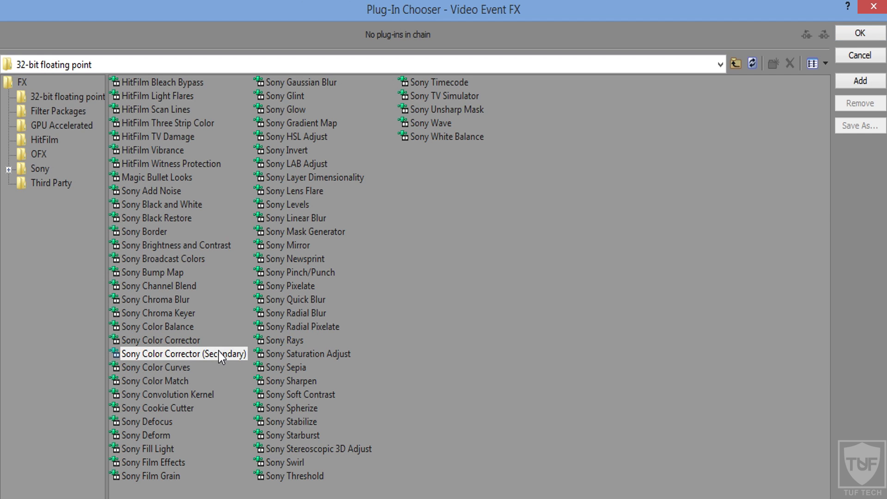
pyautogui.click(874, 84)
pyautogui.click(841, 33)
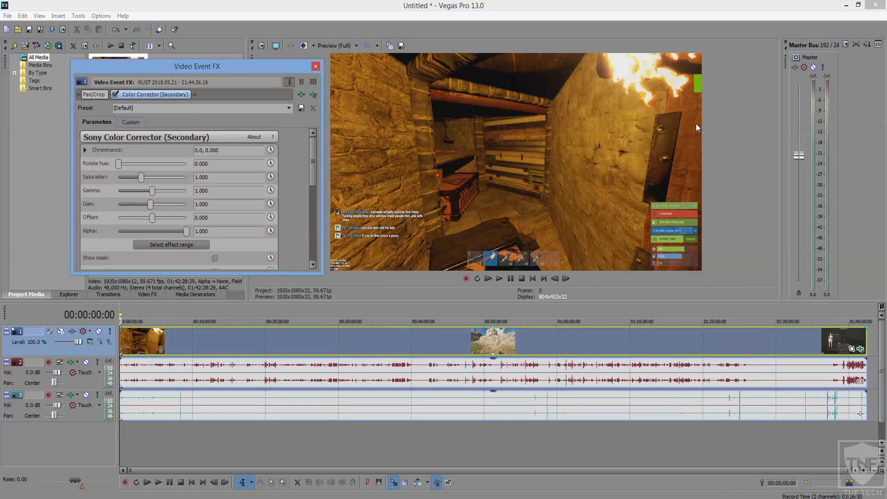
# - Set the color corrector's saturation to 1.380
pyautogui.moveTo(181, 67); pyautogui.dragTo(398, 92)
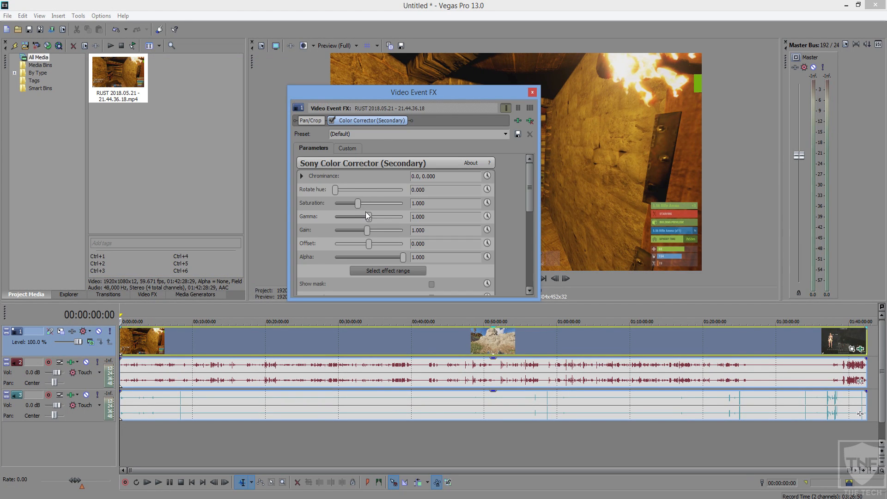
pyautogui.moveTo(342, 92); pyautogui.dragTo(113, 69)
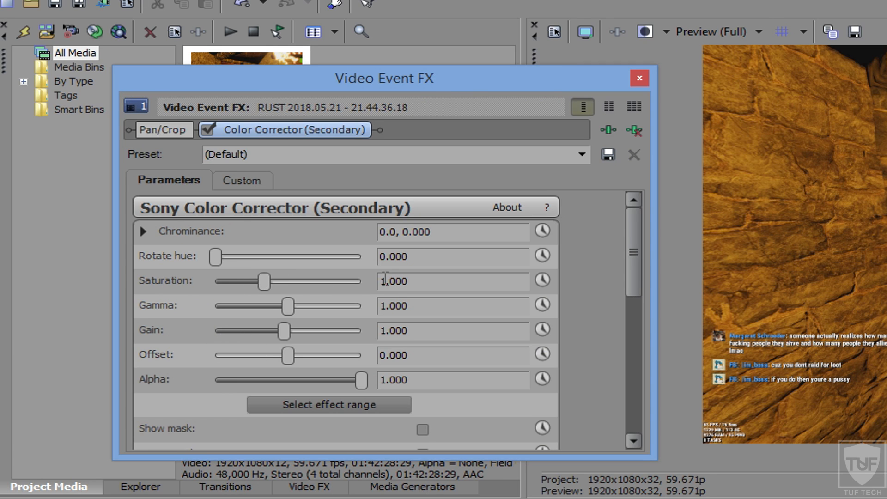
pyautogui.moveTo(389, 280); pyautogui.dragTo(426, 280)
pyautogui.write('380')
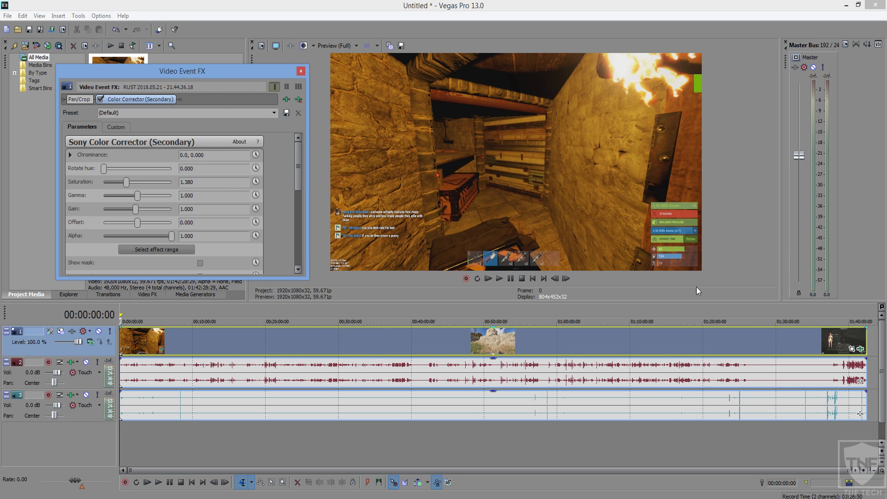
pyautogui.click(209, 169)
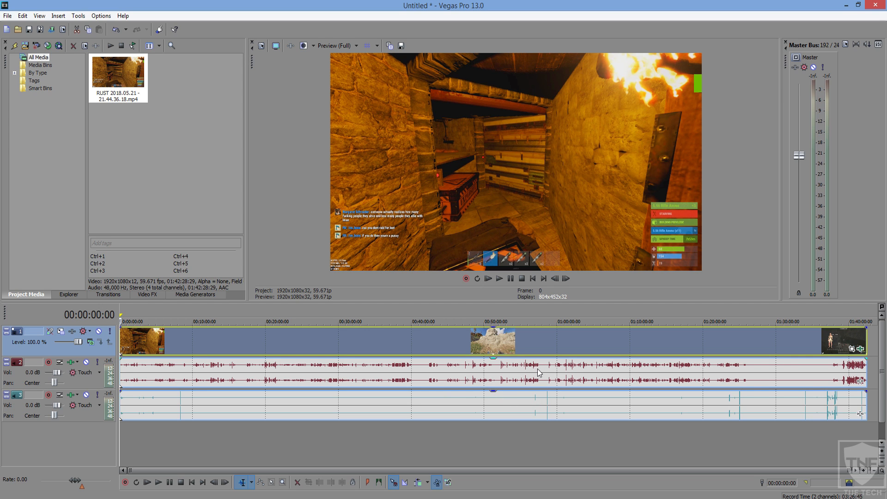
# - Split the clip's video and both audio tracks at 00:55:35:13
pyautogui.click(535, 397)
pyautogui.scroll(5, 517, 392)
pyautogui.click(478, 375)
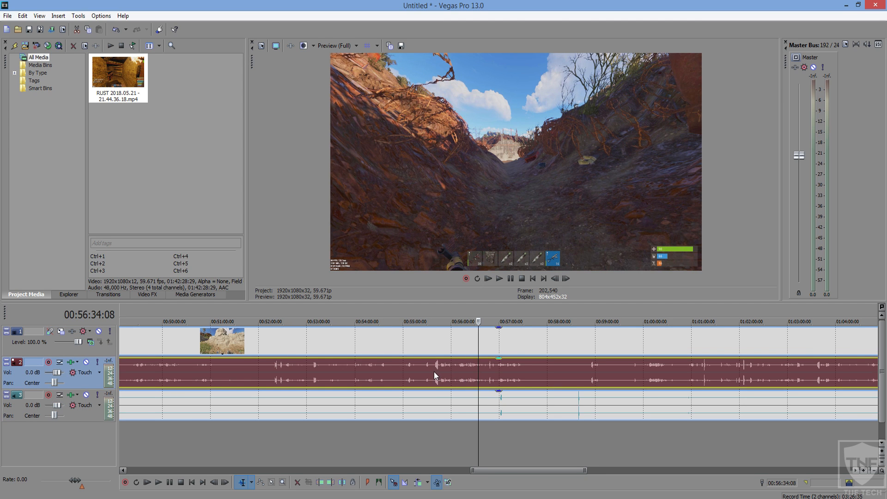
pyautogui.click(432, 371)
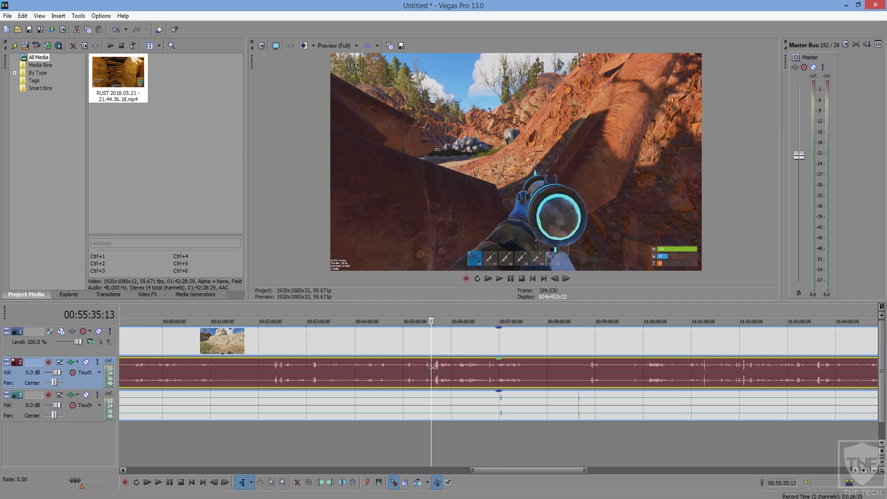
pyautogui.scroll(3, 434, 370)
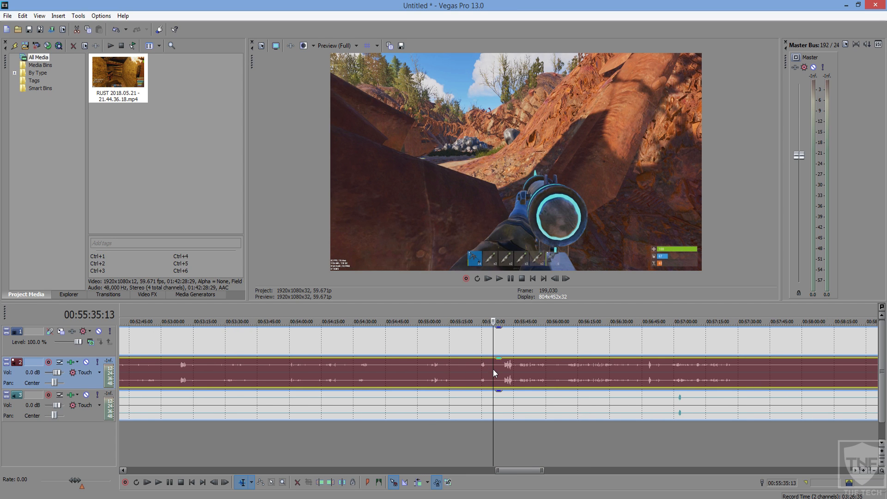
pyautogui.rightClick(493, 340)
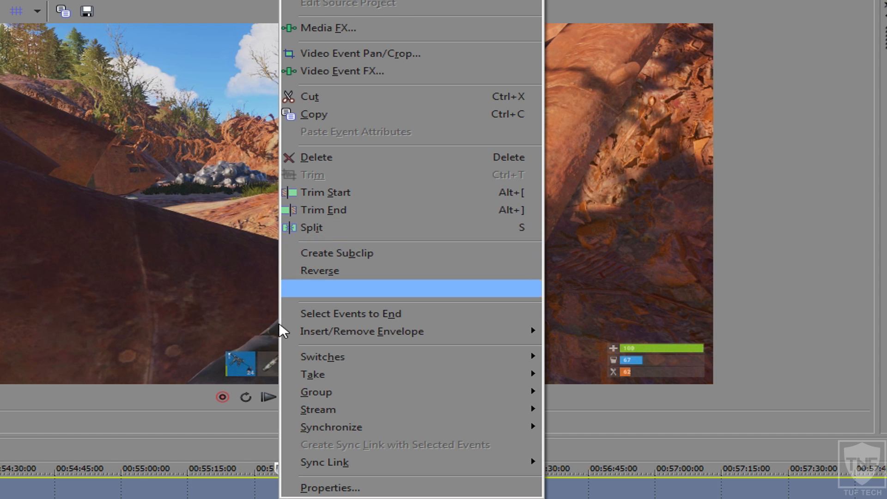
pyautogui.click(493, 342)
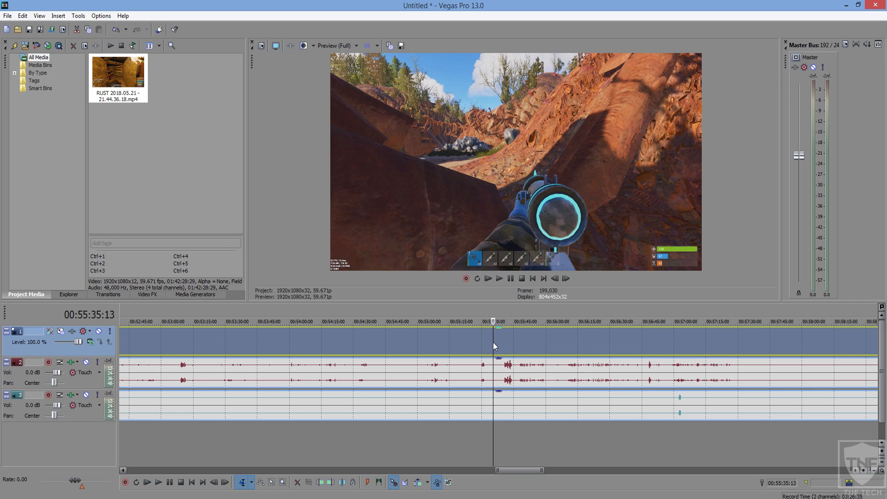
pyautogui.press('s')
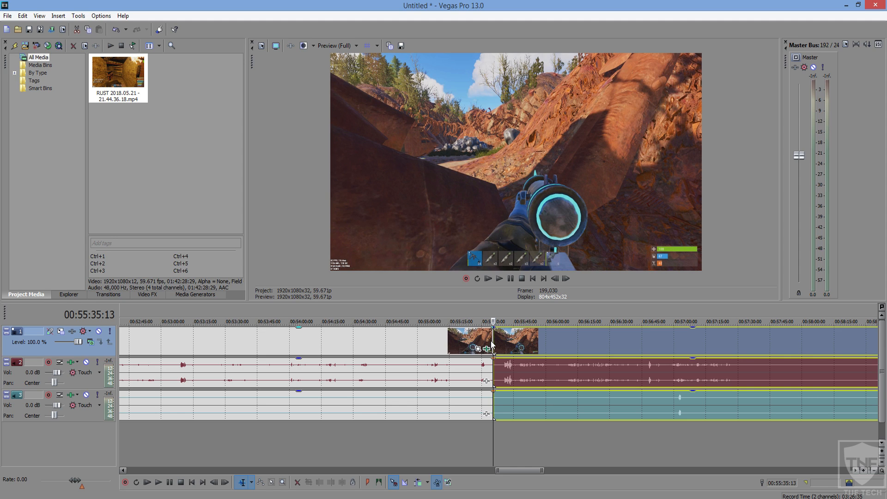
# - Split the clip's video and both audio tracks at 00:56:36:00
pyautogui.scroll(-4, 543, 355)
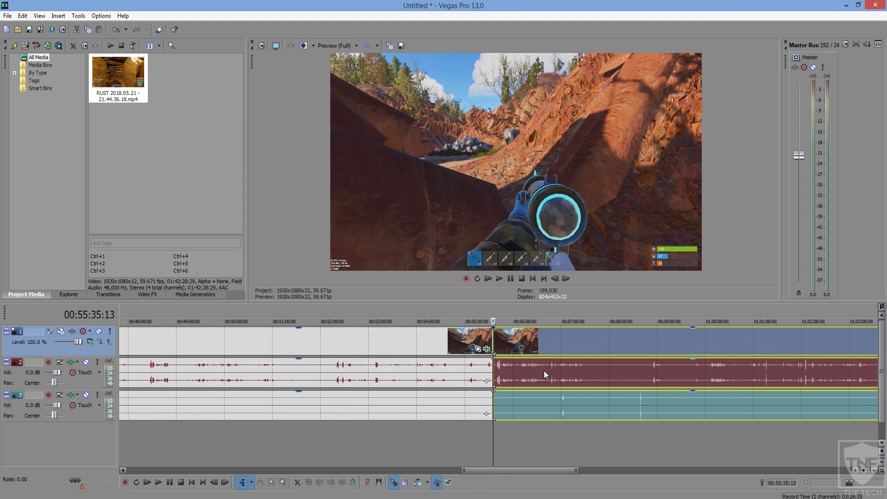
pyautogui.click(566, 373)
pyautogui.click(589, 371)
pyautogui.click(574, 371)
pyautogui.click(561, 370)
pyautogui.click(554, 371)
pyautogui.click(548, 370)
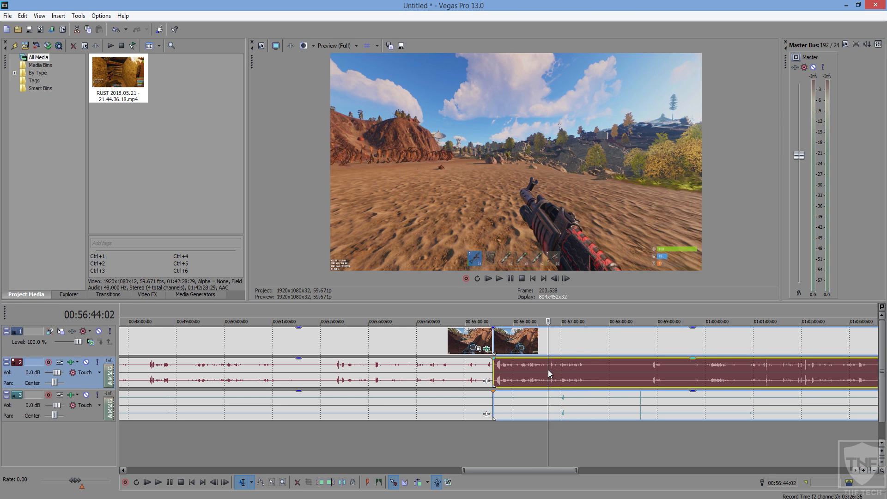
pyautogui.click(545, 369)
pyautogui.click(540, 369)
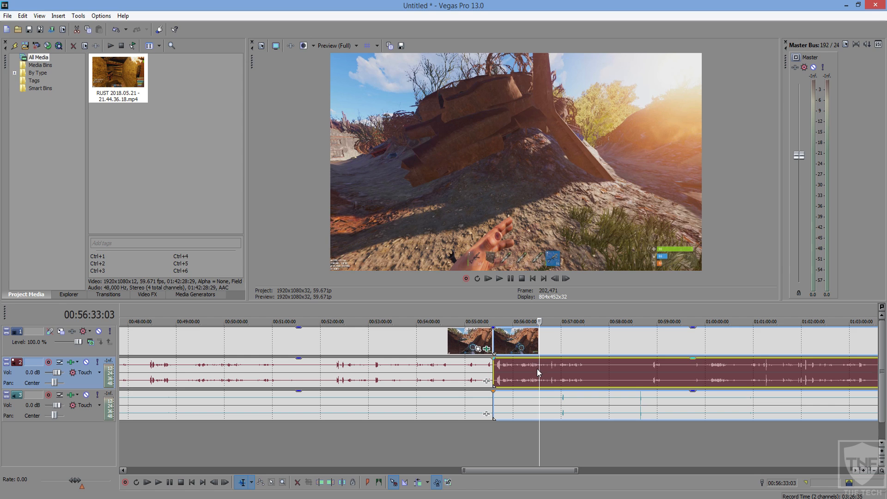
pyautogui.click(542, 368)
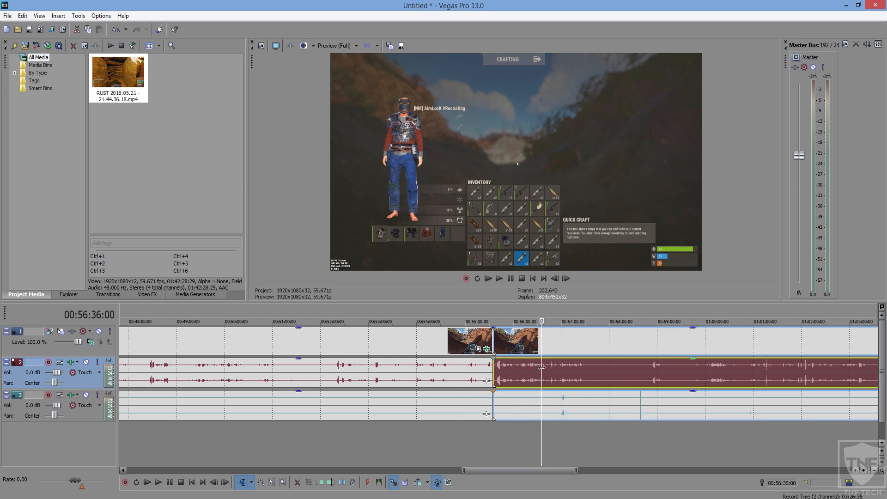
pyautogui.press('s')
# - Delete the long segments before and after the short middle segment, including their linked audio
pyautogui.scroll(-1, 541, 368)
pyautogui.scroll(-4, 429, 375)
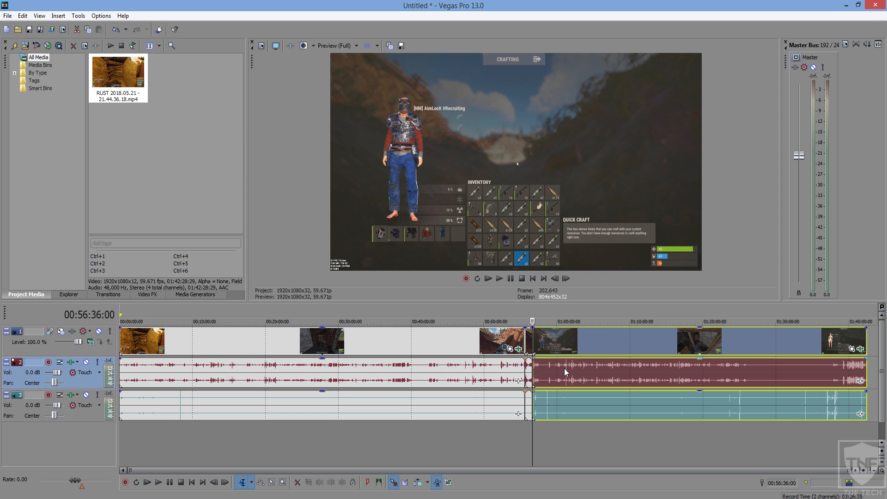
pyautogui.click(396, 368)
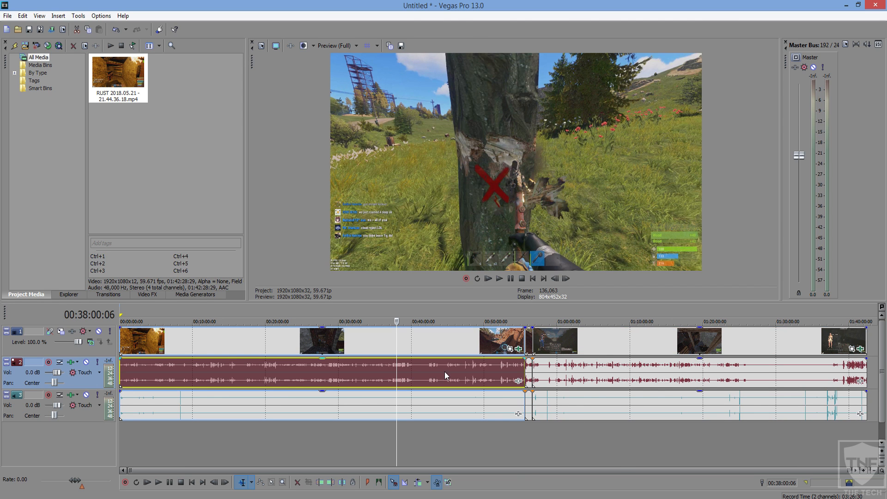
pyautogui.press('Delete')
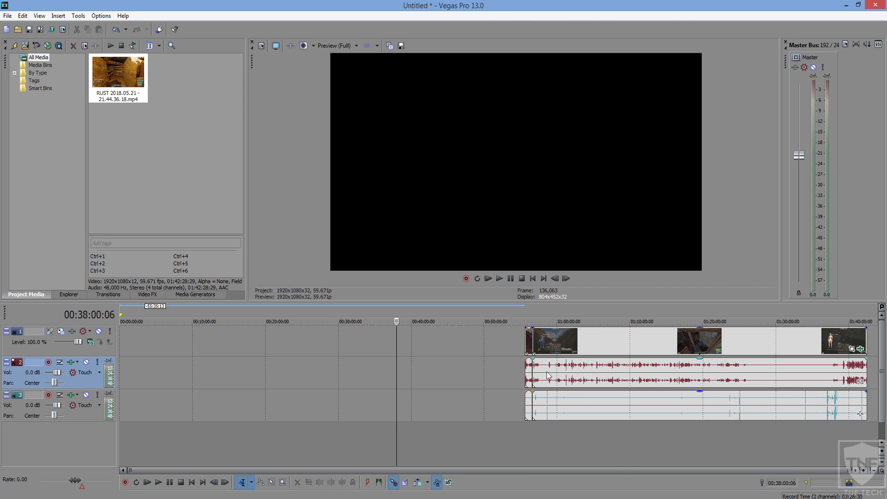
pyautogui.rightClick(573, 371)
pyautogui.click(552, 347)
pyautogui.rightClick(551, 347)
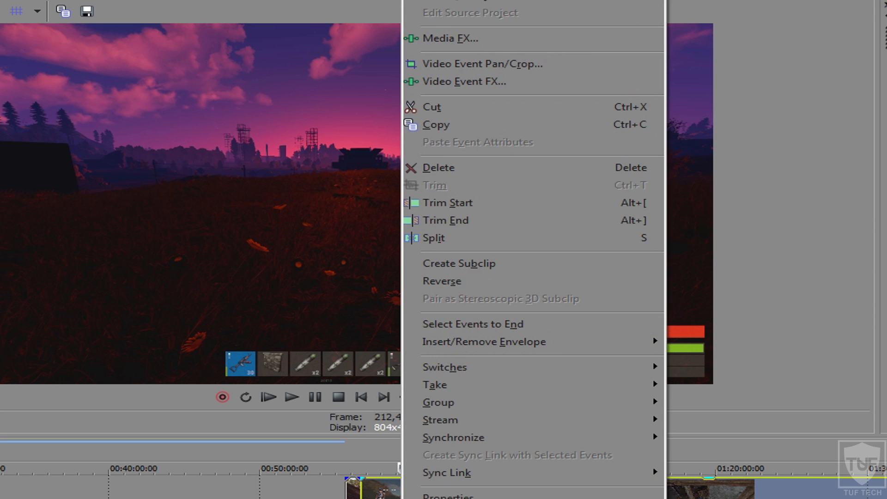
pyautogui.click(439, 167)
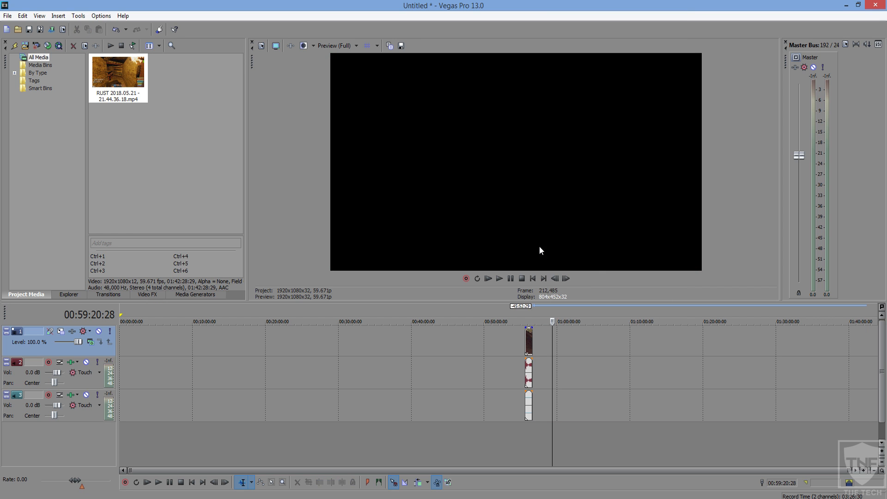
# - Move the remaining short segment with its audio to the very start of the timeline
pyautogui.click(529, 342)
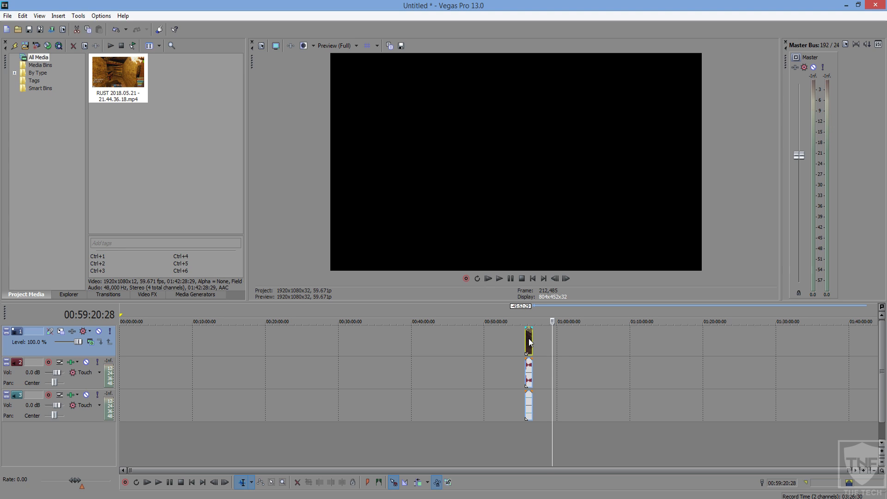
pyautogui.moveTo(530, 342); pyautogui.dragTo(70, 339)
pyautogui.moveTo(849, 470); pyautogui.dragTo(154, 453)
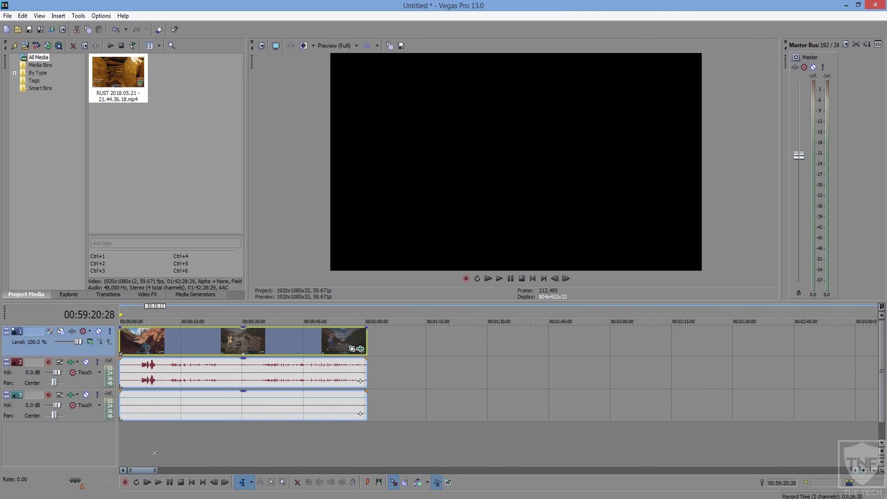
# - Review the opening of the clip from its start, playing it from 00:00:06:03 to where looting begins
pyautogui.click(140, 345)
pyautogui.press('Home')
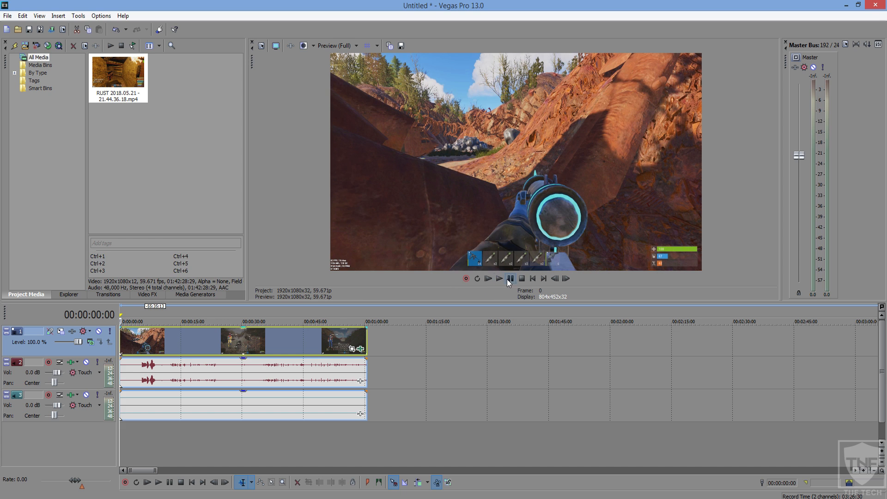
pyautogui.click(128, 348)
pyautogui.click(138, 348)
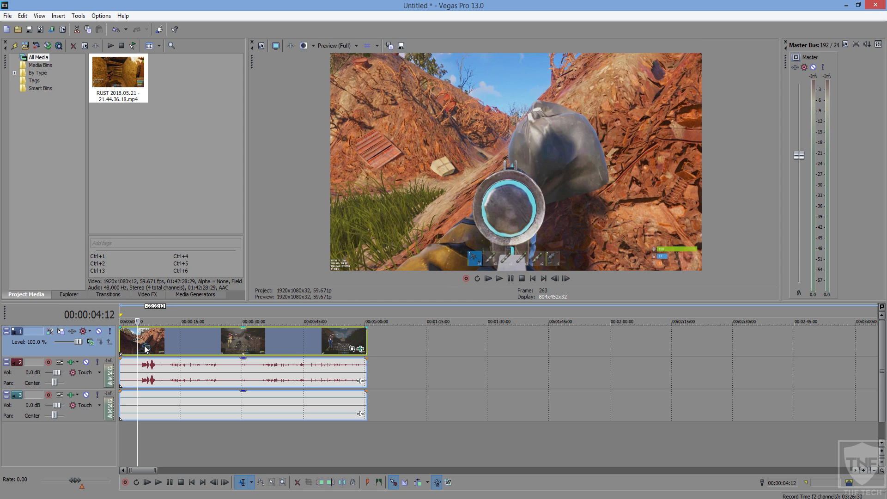
pyautogui.click(145, 349)
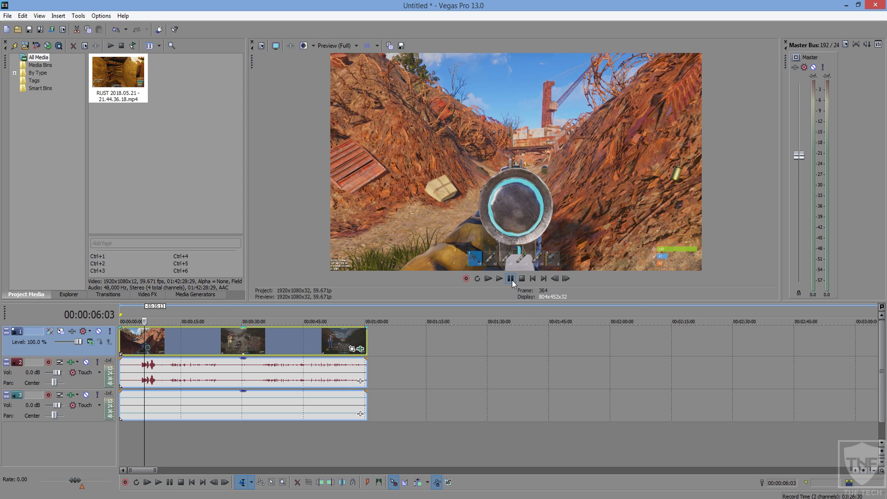
pyautogui.press('space')
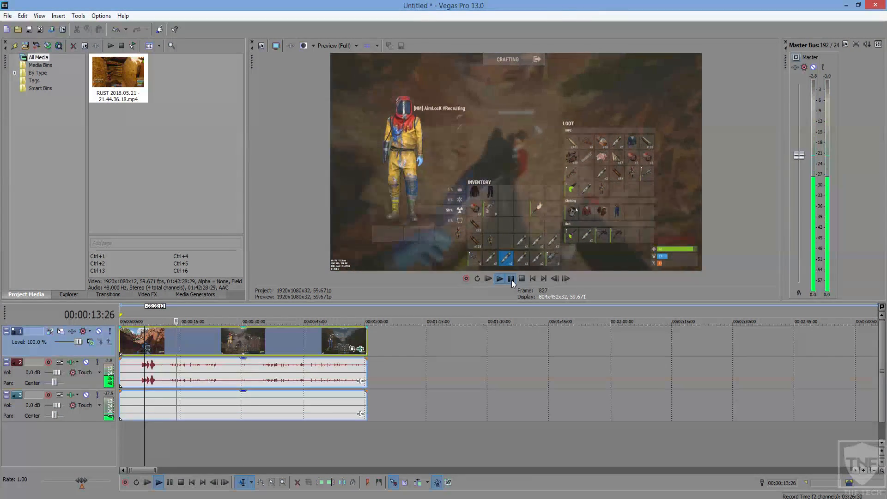
pyautogui.click(512, 280)
pyautogui.scroll(5, 256, 378)
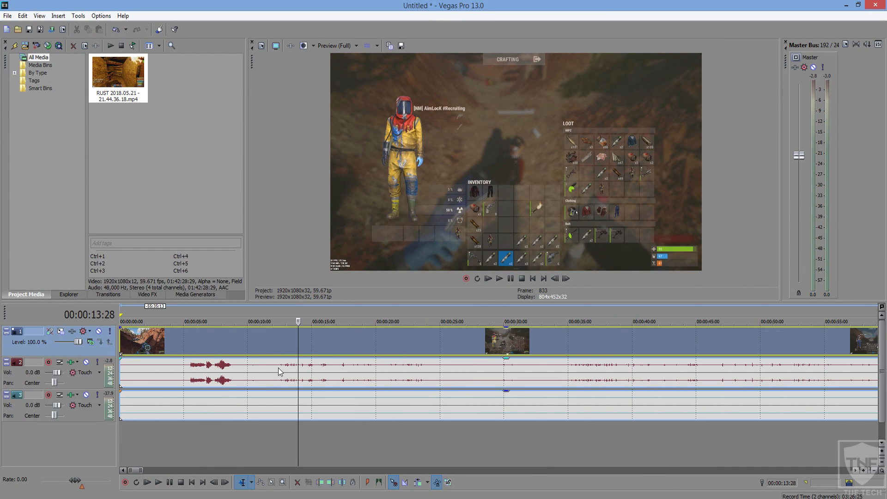
pyautogui.click(510, 279)
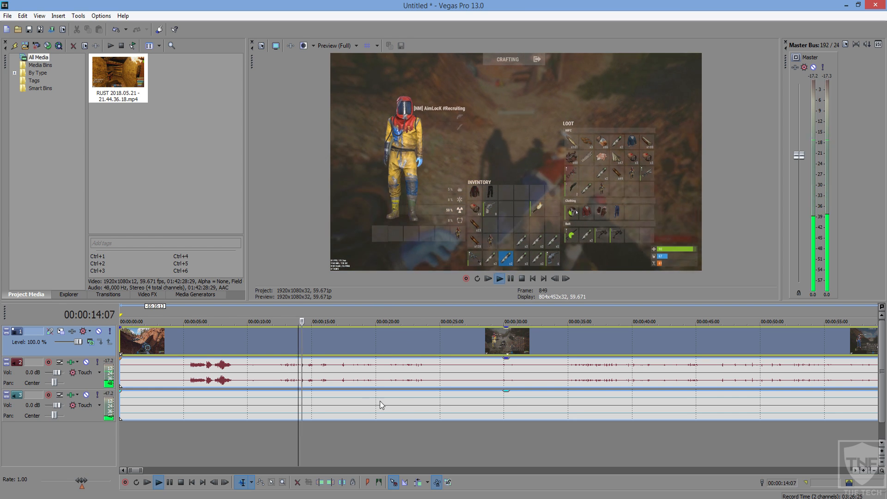
pyautogui.click(279, 370)
pyautogui.press('s')
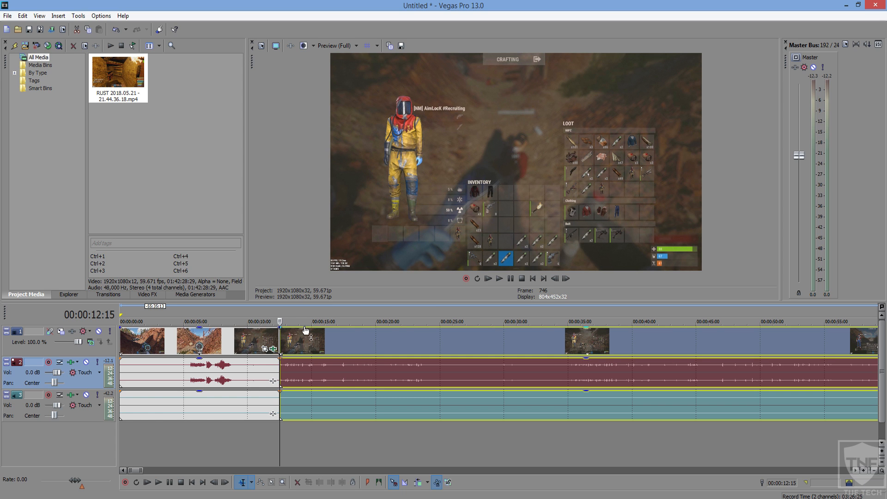
pyautogui.hotkey('ctrl', 'z')
# - Split the clip's video and both audio tracks at 00:00:12:13, where the first looting screen opens
pyautogui.click(269, 370)
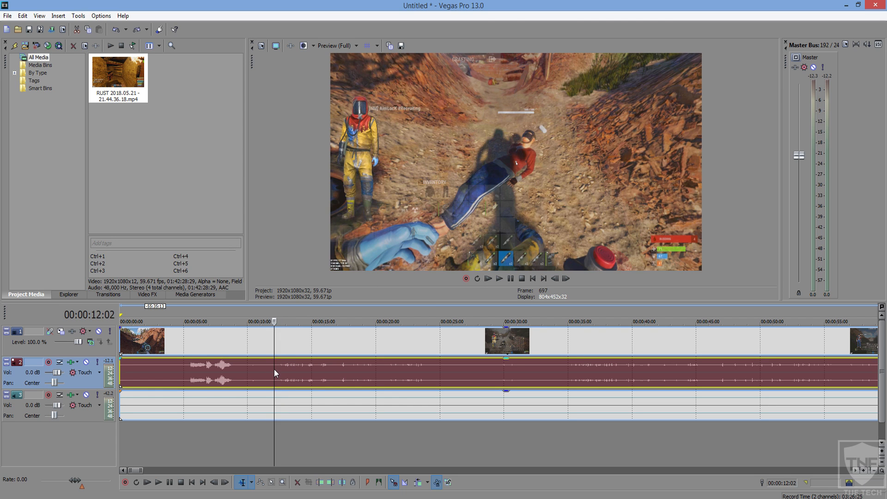
pyautogui.click(278, 369)
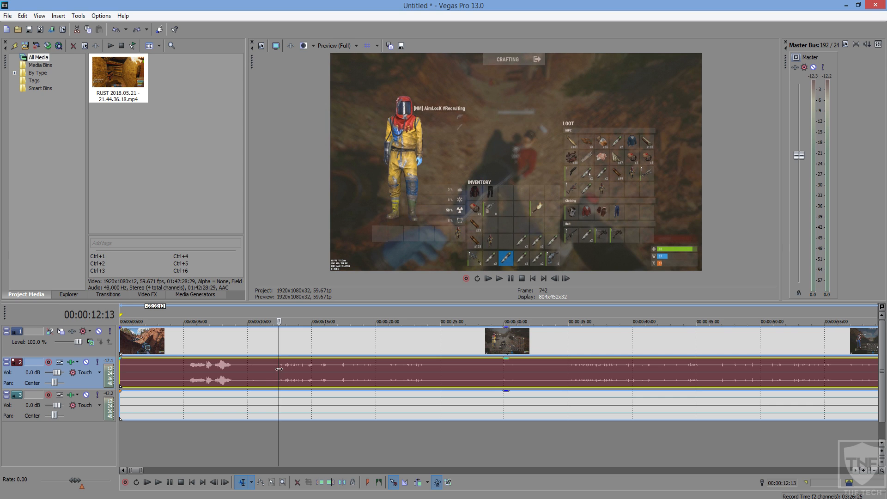
pyautogui.press('s')
# - Split the clip's video and both audio tracks at 00:00:16:13, near the end of the first looting section
pyautogui.click(308, 370)
pyautogui.click(327, 369)
pyautogui.click(346, 370)
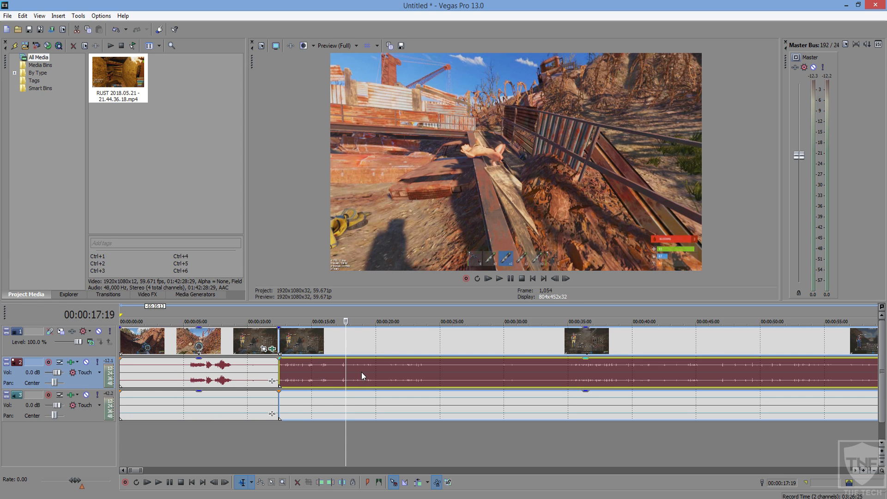
pyautogui.click(342, 370)
pyautogui.click(337, 368)
pyautogui.click(331, 368)
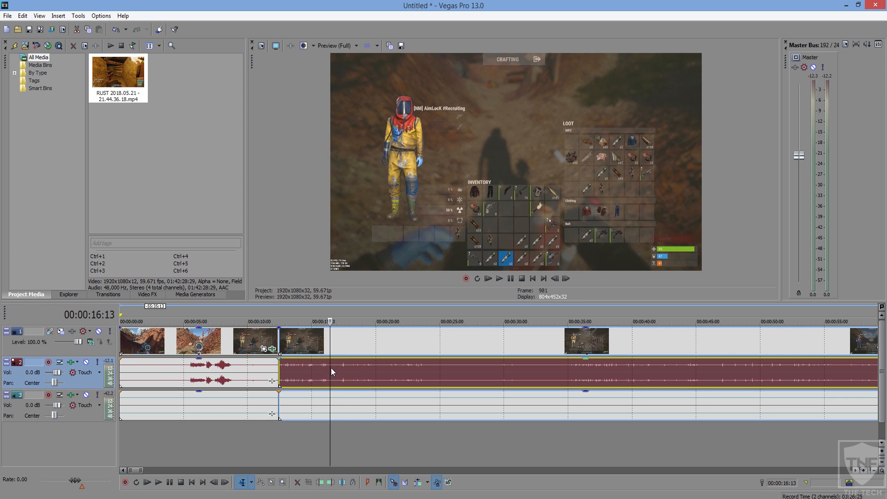
pyautogui.press('s')
# - Split the clip's video and both audio tracks at 00:00:20:26, where the second looting screen opens
pyautogui.click(343, 368)
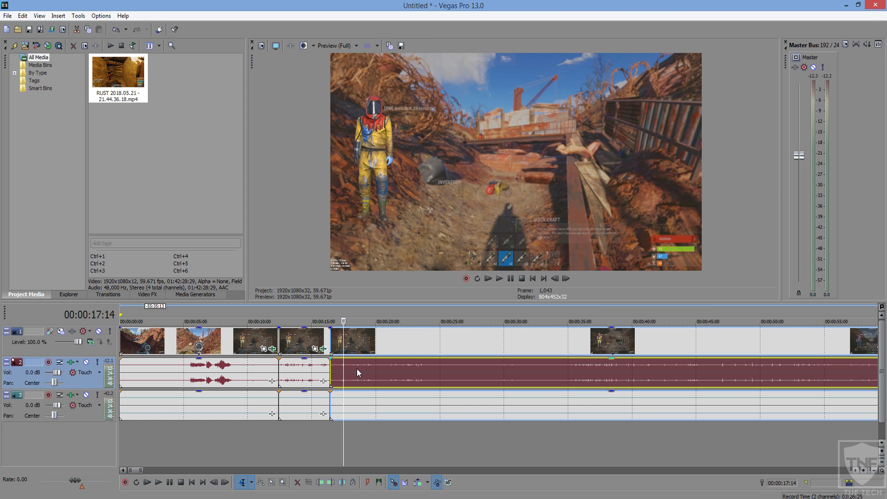
pyautogui.click(357, 368)
pyautogui.click(365, 369)
pyautogui.click(375, 370)
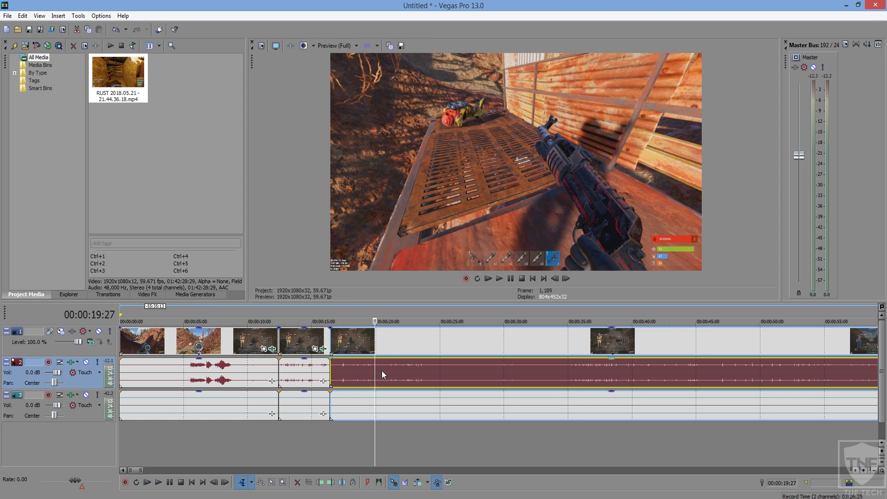
pyautogui.click(382, 371)
pyautogui.click(392, 371)
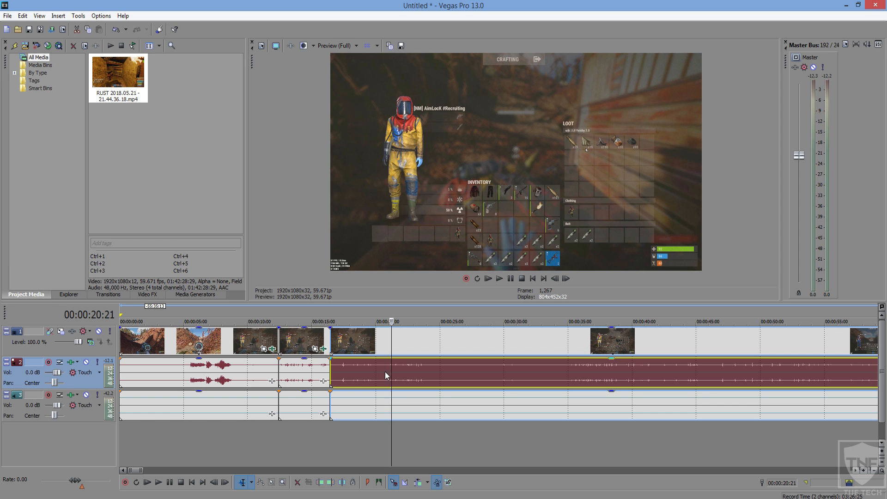
pyautogui.click(384, 372)
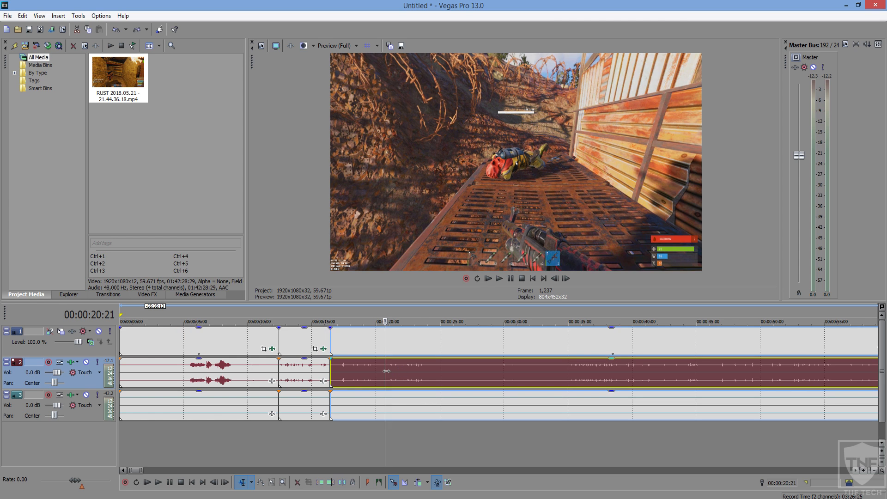
pyautogui.scroll(4, 387, 372)
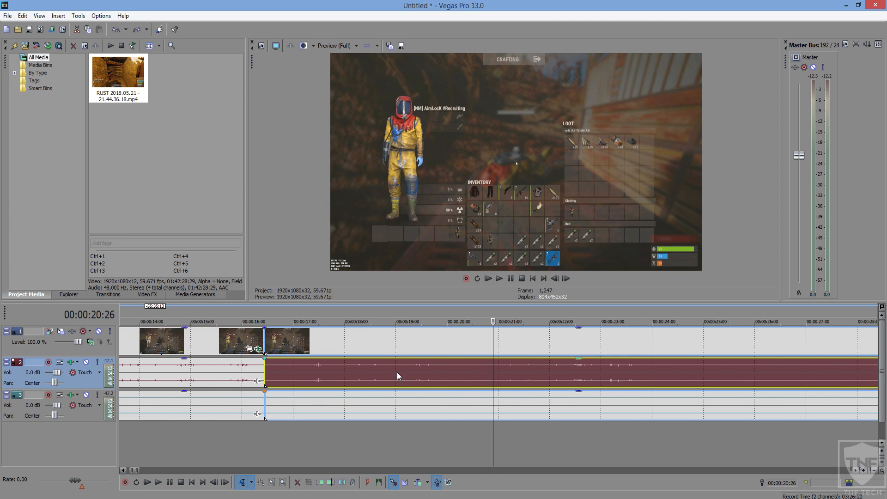
pyautogui.scroll(2, 398, 372)
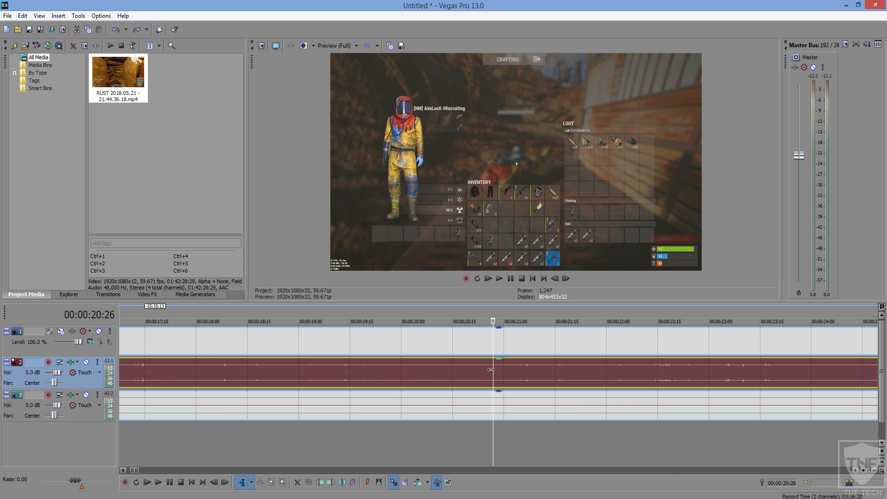
pyautogui.scroll(-6, 493, 370)
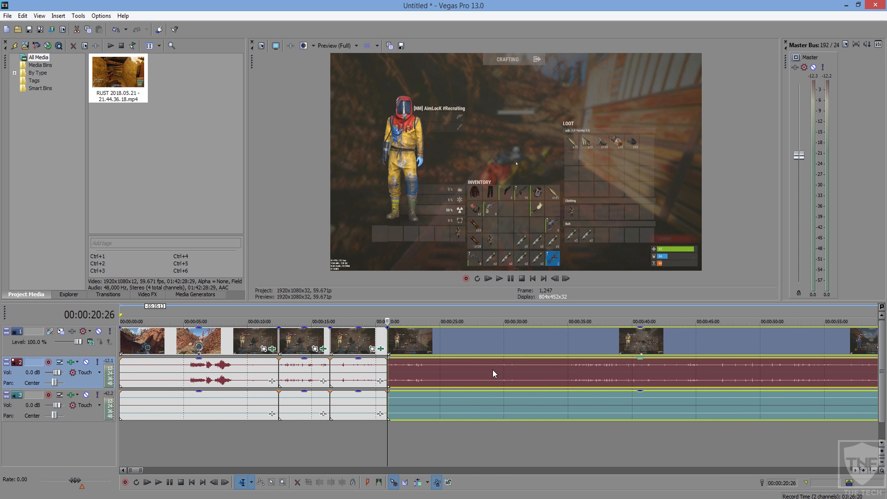
# - Split the clip's video and both audio tracks at 00:00:23:19, near the end of the second looting section
pyautogui.click(412, 368)
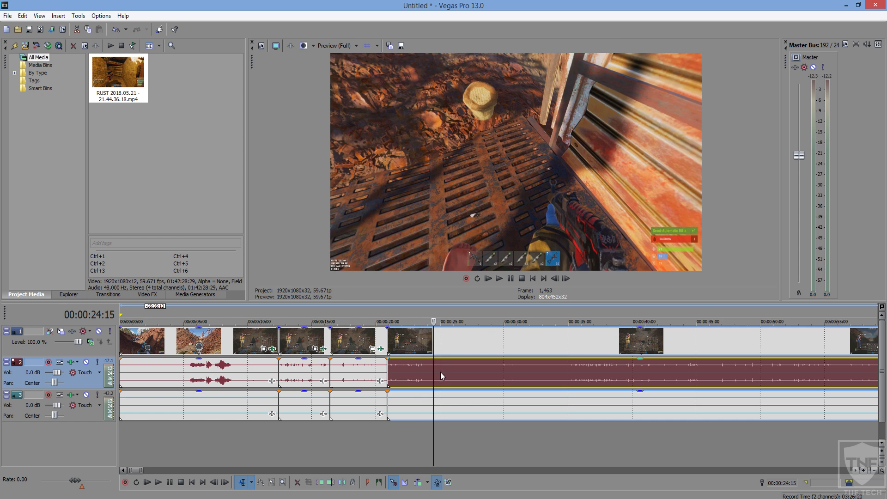
pyautogui.click(429, 368)
pyautogui.click(425, 368)
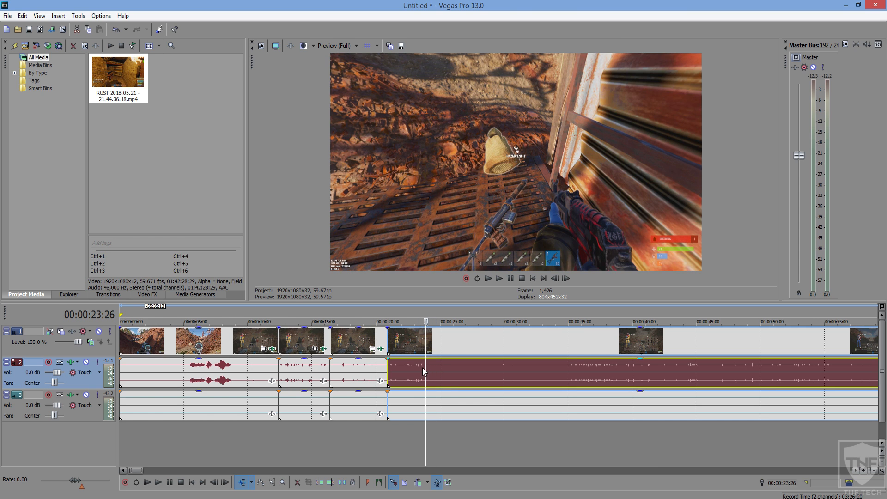
pyautogui.click(422, 368)
pyautogui.press('s')
# - Add timeline markers to the two looting segments, at 00:00:14:21 in the second segment and midway through the fourth
pyautogui.scroll(-1, 422, 368)
pyautogui.scroll(2, 370, 370)
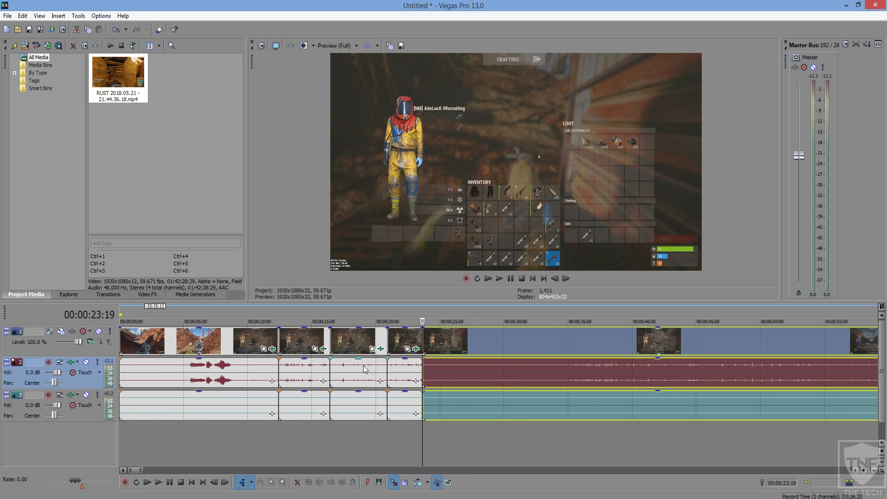
pyautogui.click(343, 371)
pyautogui.scroll(-1, 342, 371)
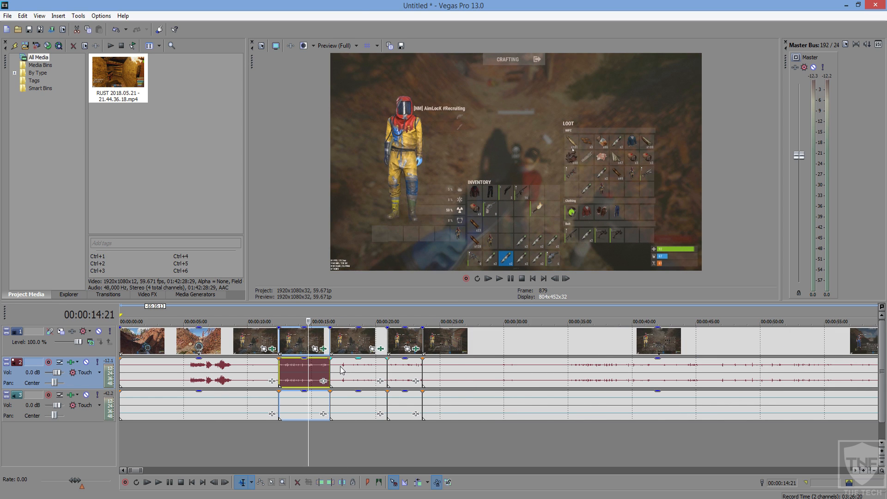
pyautogui.press('m')
pyautogui.click(407, 371)
pyautogui.press('m')
pyautogui.click(303, 369)
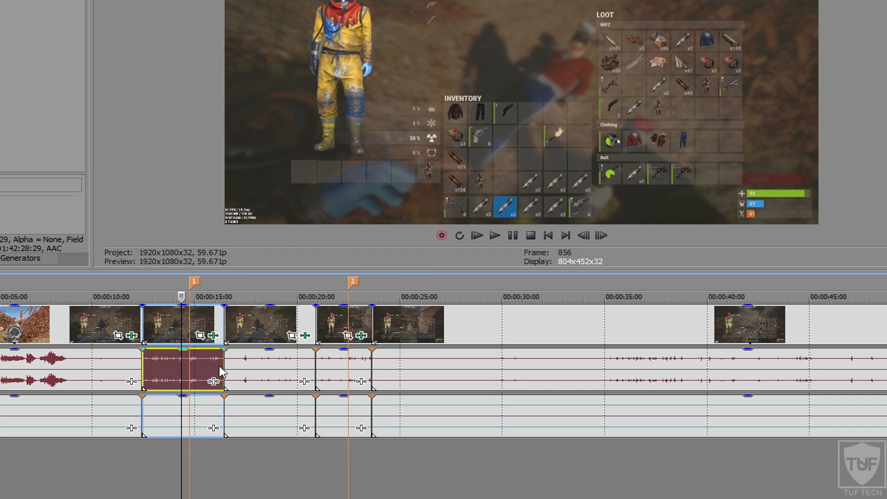
pyautogui.click(314, 368)
pyautogui.click(156, 365)
pyautogui.scroll(2, 183, 373)
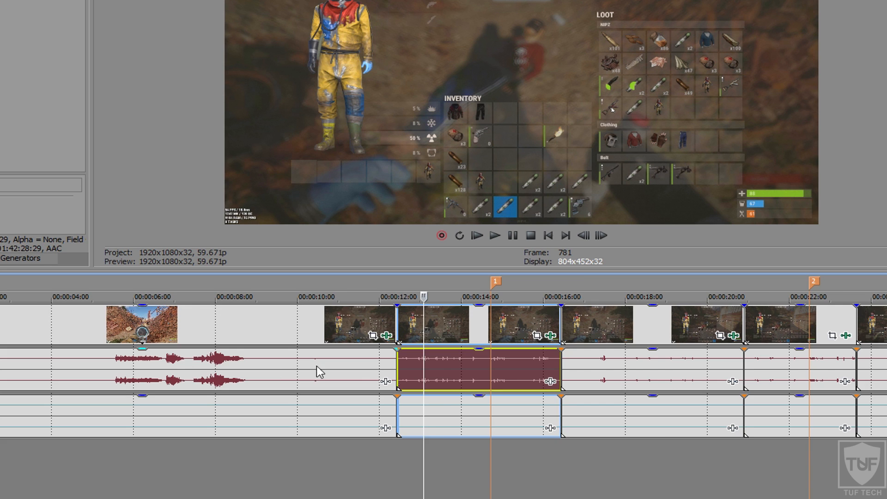
# - Speed up the first looting segment by time-compressing its end 2:04, and move the following gameplay segment up against it
pyautogui.scroll(1, 319, 372)
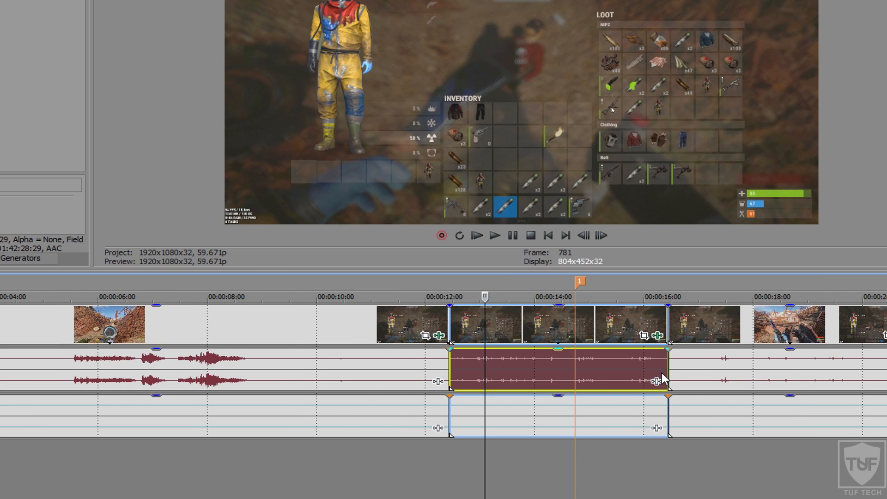
pyautogui.moveTo(663, 369); pyautogui.dragTo(550, 365)
pyautogui.scroll(-3, 550, 380)
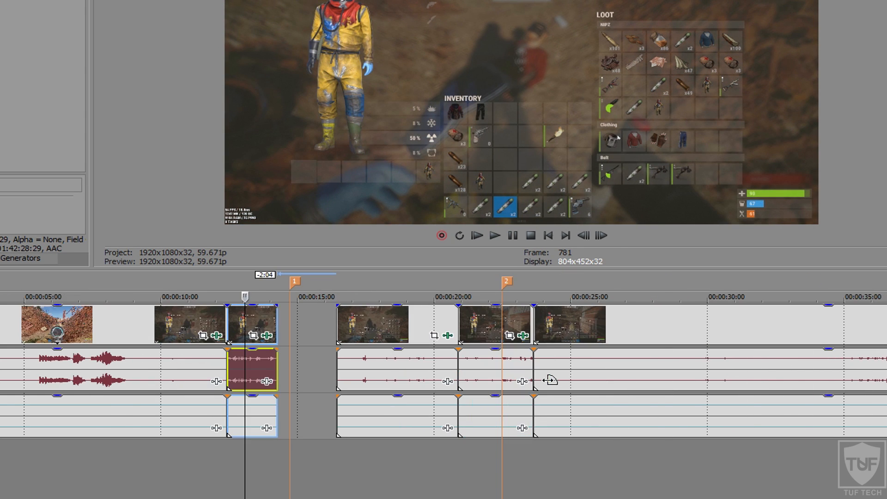
pyautogui.moveTo(383, 362); pyautogui.dragTo(332, 357)
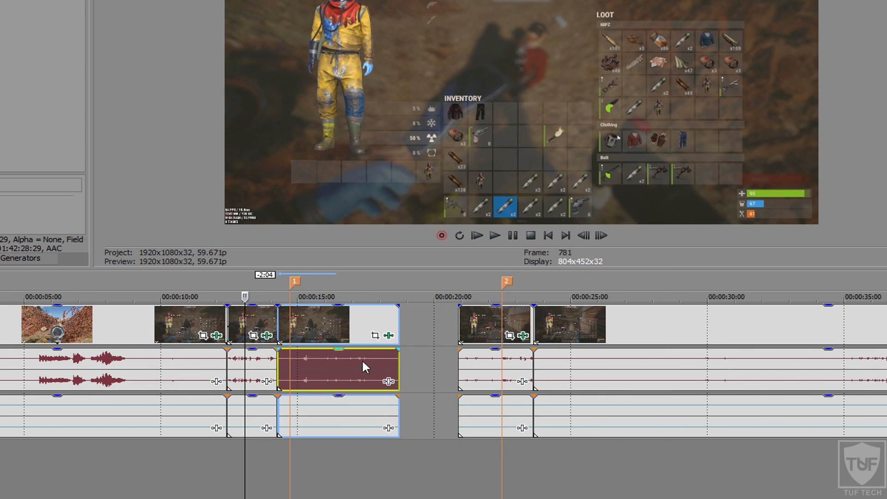
# - Speed up the second looting segment by time-compressing its end, and move it against the preceding gameplay segment
pyautogui.click(479, 362)
pyautogui.scroll(3, 496, 362)
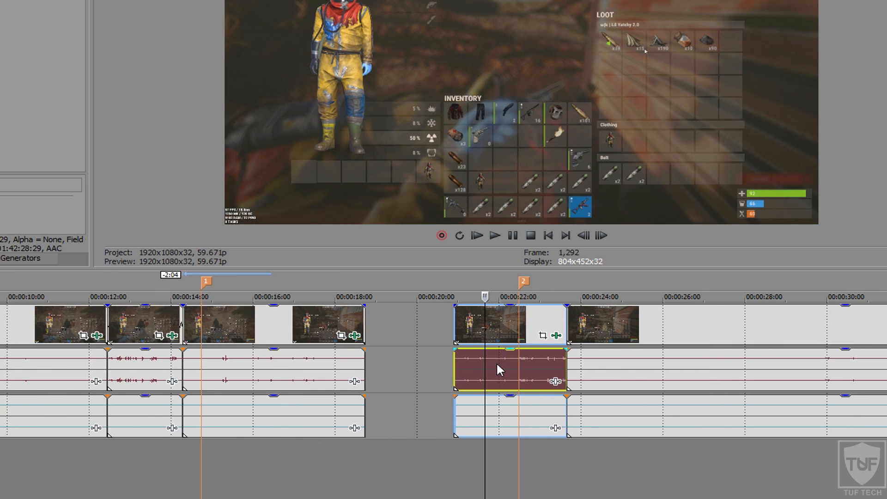
pyautogui.click(502, 317)
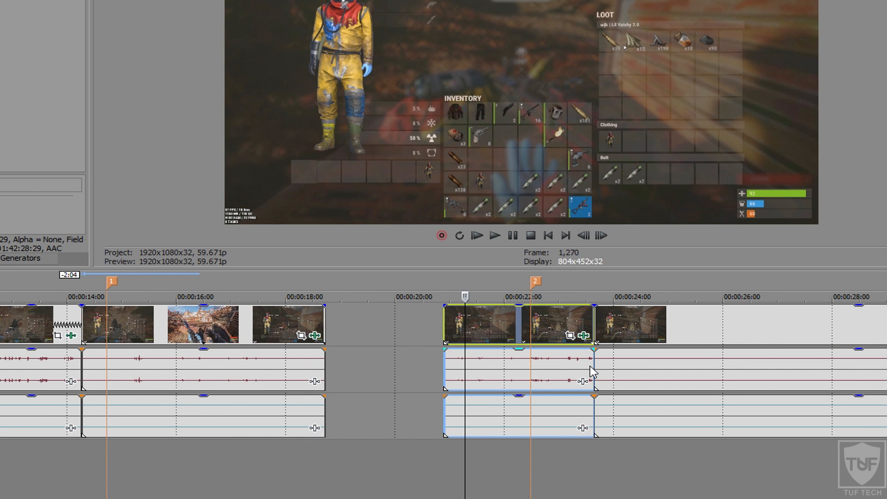
pyautogui.moveTo(592, 365); pyautogui.dragTo(530, 365)
pyautogui.moveTo(489, 326); pyautogui.dragTo(365, 326)
# - Delete both timeline markers and move the remaining footage 3:13 earlier, up against the second looting segment
pyautogui.rightClick(530, 282)
pyautogui.rightClick(535, 281)
pyautogui.click(566, 328)
pyautogui.rightClick(112, 281)
pyautogui.click(139, 327)
pyautogui.moveTo(661, 331); pyautogui.dragTo(474, 328)
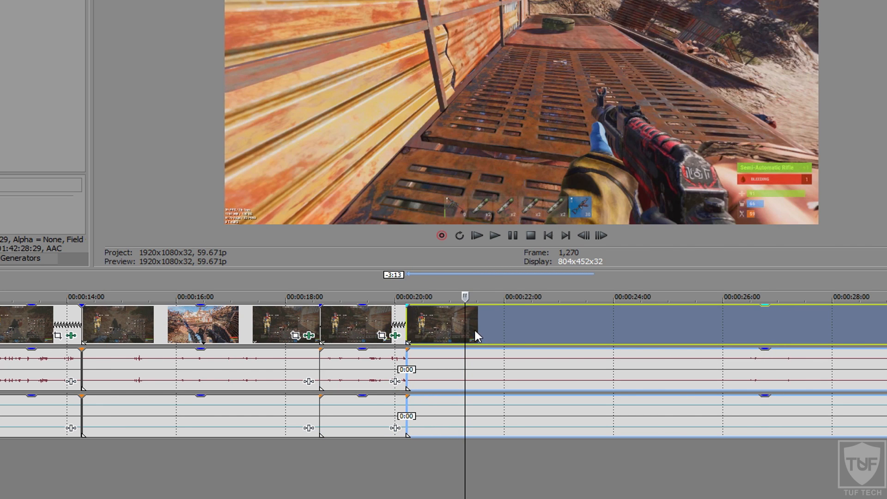
# - Play back the edited footage from the opening section to the third looting screen to check the sped-up parts
pyautogui.scroll(-5, 299, 373)
pyautogui.scroll(-1, 296, 370)
pyautogui.click(2, 370)
pyautogui.scroll(5, 246, 378)
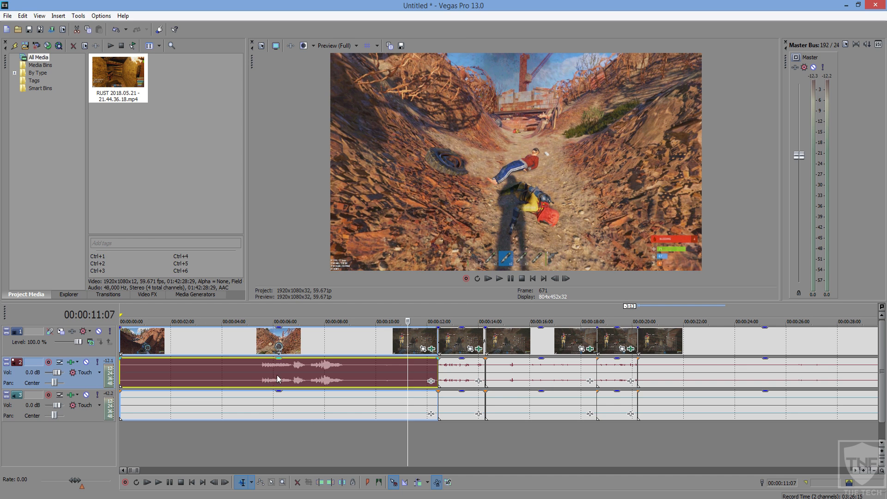
pyautogui.click(254, 378)
pyautogui.click(510, 280)
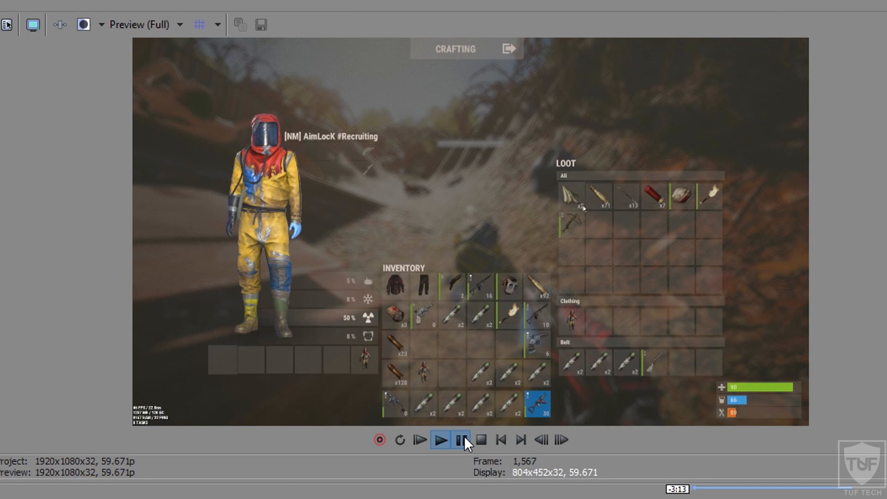
pyautogui.click(464, 437)
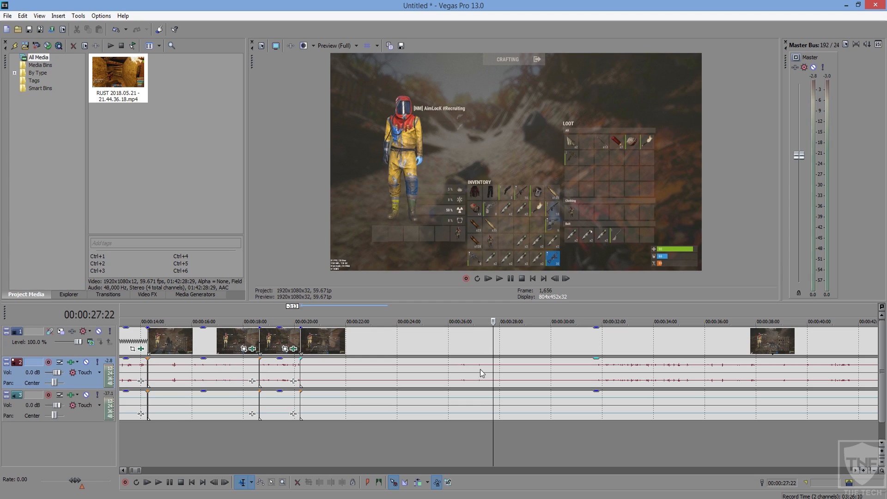
pyautogui.click(486, 370)
pyautogui.click(474, 370)
pyautogui.moveTo(474, 370); pyautogui.dragTo(441, 370)
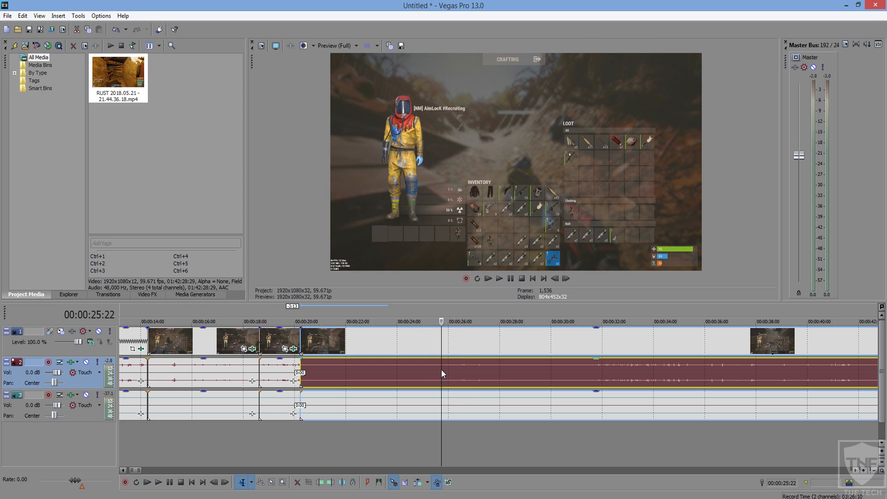
pyautogui.press('s')
pyautogui.hotkey('ctrl', 'z')
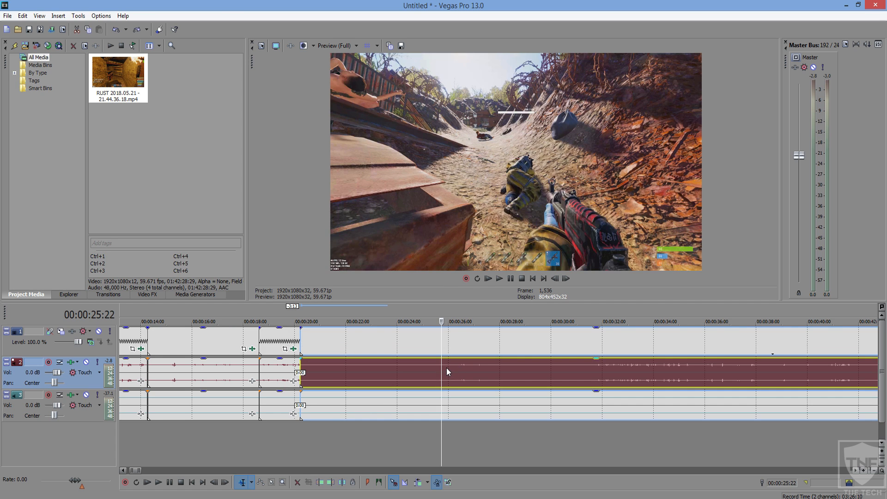
# - Split the remaining clip's video and both audio tracks at 00:00:26:03, where the third looting screen opens
pyautogui.click(447, 368)
pyautogui.click(451, 369)
pyautogui.scroll(2, 476, 374)
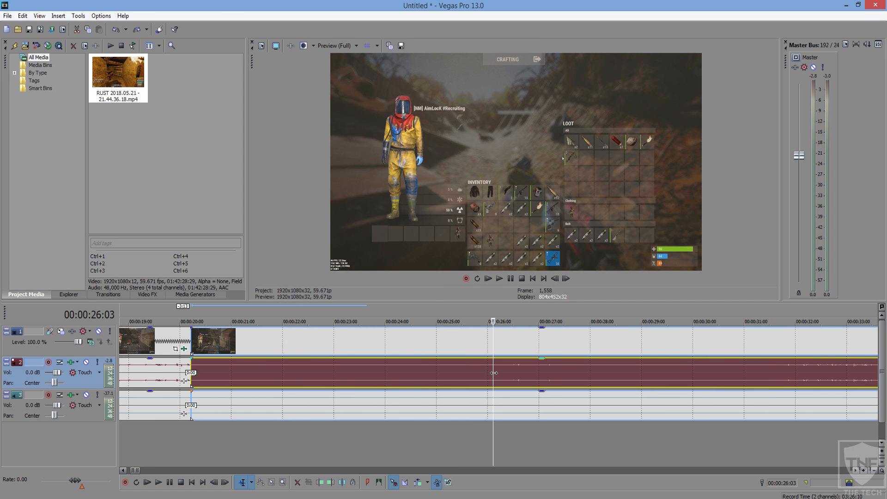
pyautogui.press('s')
# - Split the clip at 00:00:28:05, time-compress the third looting segment, and close the gap behind it
pyautogui.press('space')
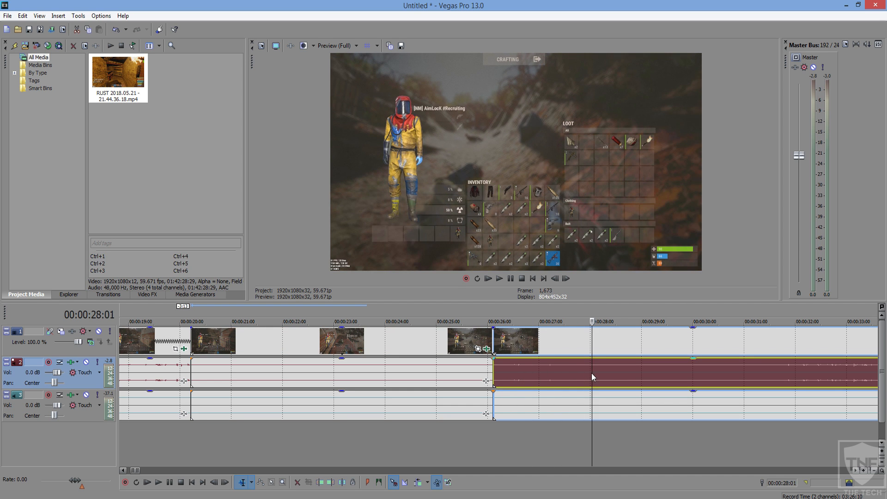
pyautogui.press('s')
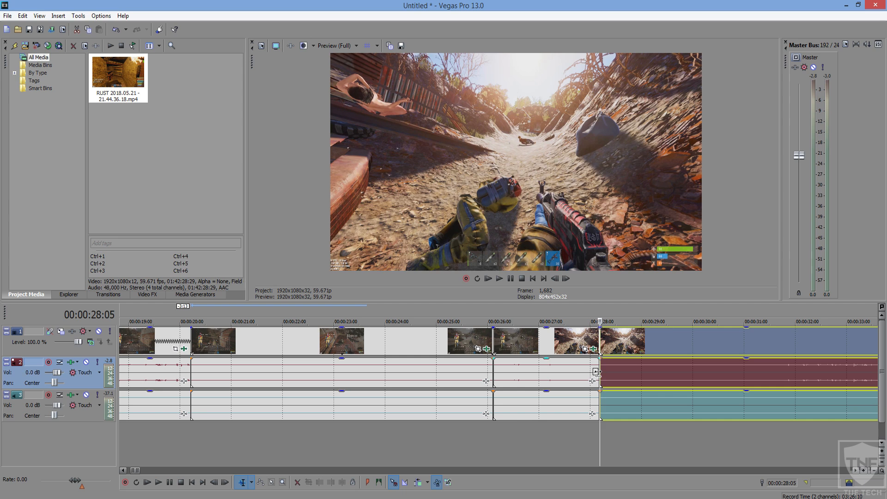
pyautogui.moveTo(596, 371); pyautogui.dragTo(525, 371)
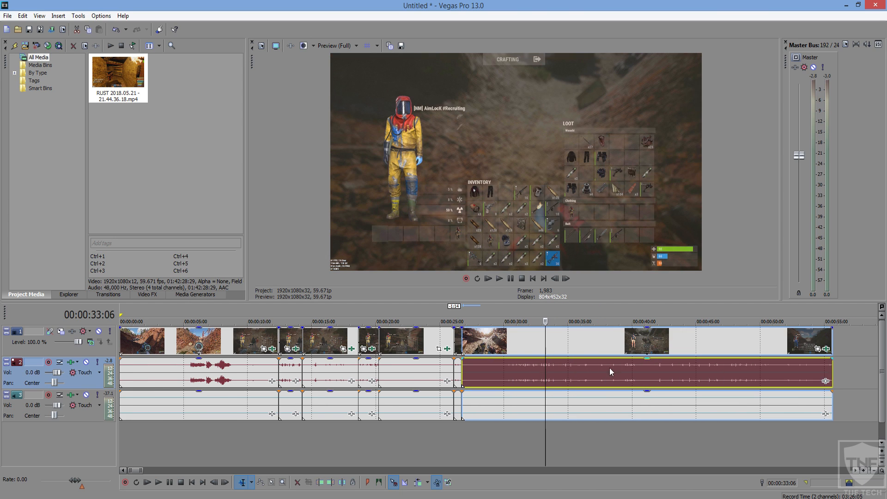
# - Extend the end of the last clip by 12:06 and split its video and both audio tracks at 00:00:50:29
pyautogui.click(614, 368)
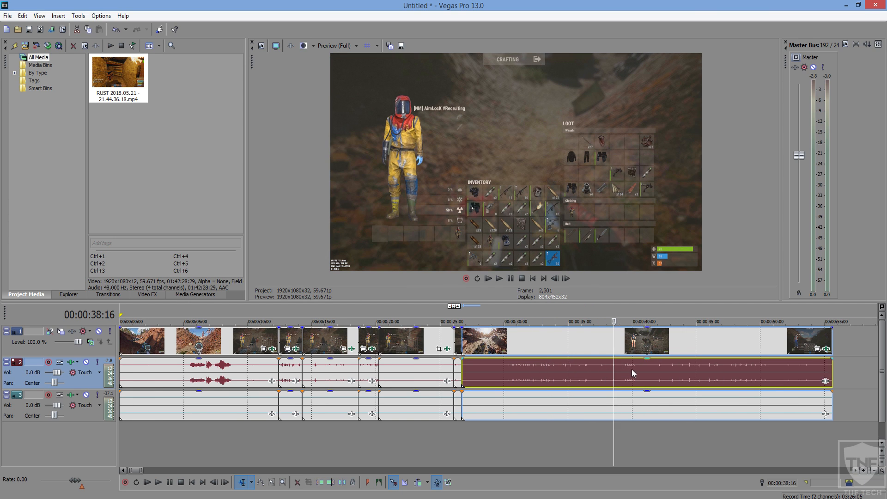
pyautogui.click(632, 370)
pyautogui.click(673, 371)
pyautogui.click(710, 371)
pyautogui.click(735, 371)
pyautogui.click(757, 370)
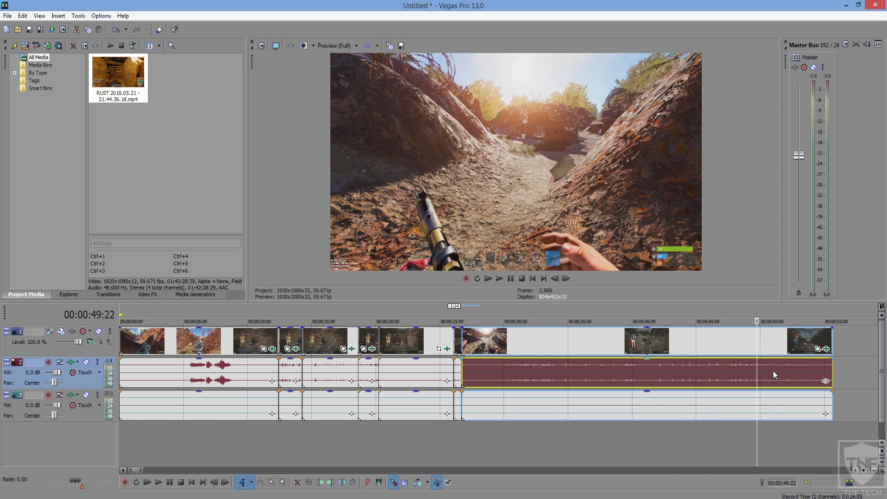
pyautogui.click(773, 371)
pyautogui.moveTo(831, 374); pyautogui.dragTo(826, 377)
pyautogui.press('s')
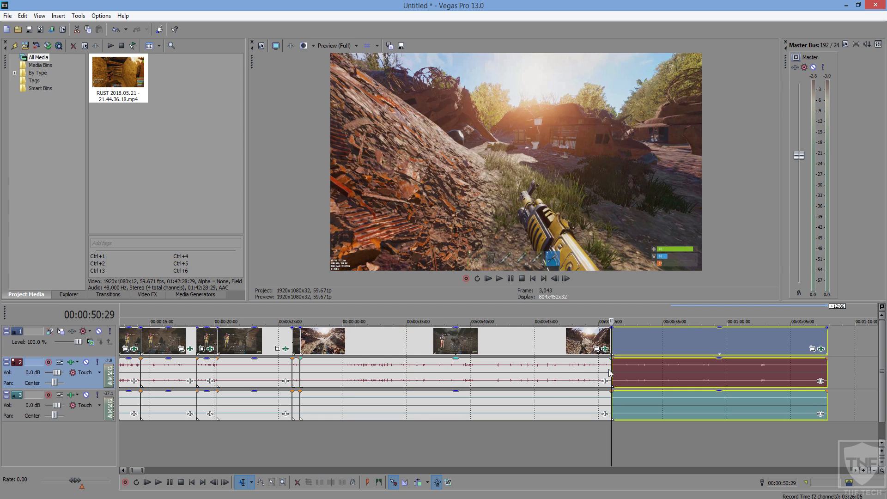
# - Delete the segment before the 00:00:50:29 split and move the final clip 24:08 earlier to close the gap
pyautogui.click(586, 367)
pyautogui.press('Delete')
pyautogui.moveTo(602, 368); pyautogui.dragTo(321, 367)
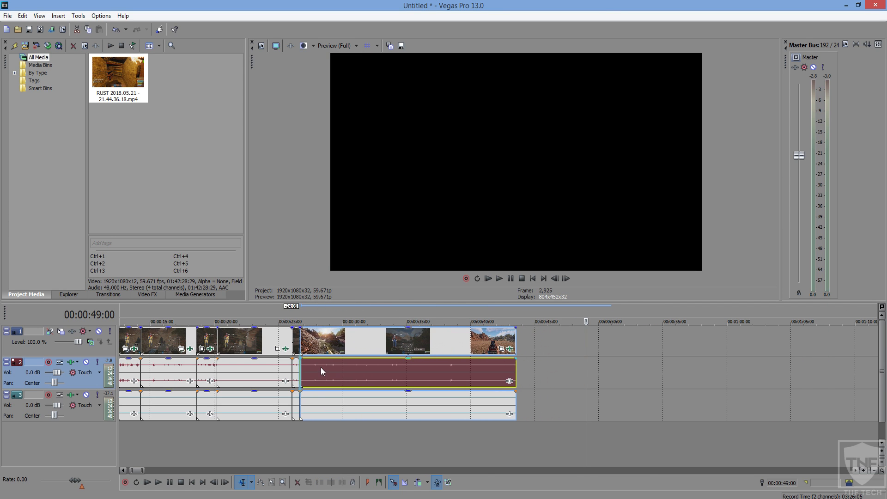
pyautogui.click(313, 367)
pyautogui.click(312, 349)
pyautogui.scroll(-1, 316, 351)
pyautogui.scroll(-1, 208, 456)
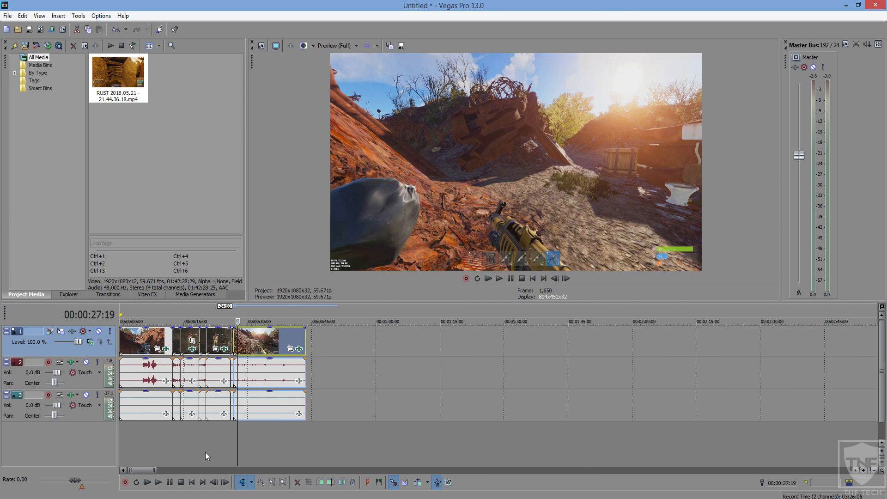
pyautogui.scroll(2, 140, 448)
# - Return to the timeline start and import the music file ES_Reality Check - A P O L L O.mp3 into the project media
pyautogui.click(123, 378)
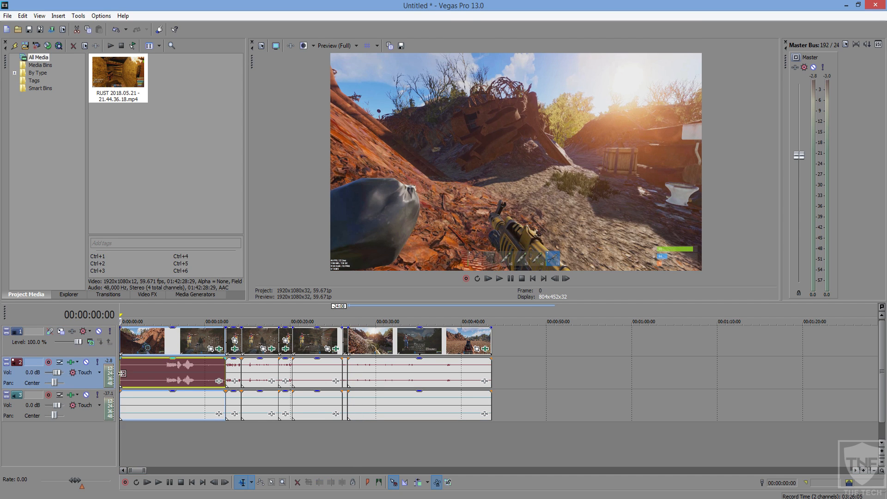
pyautogui.click(7, 16)
pyautogui.moveTo(153, 116)
pyautogui.click(184, 115)
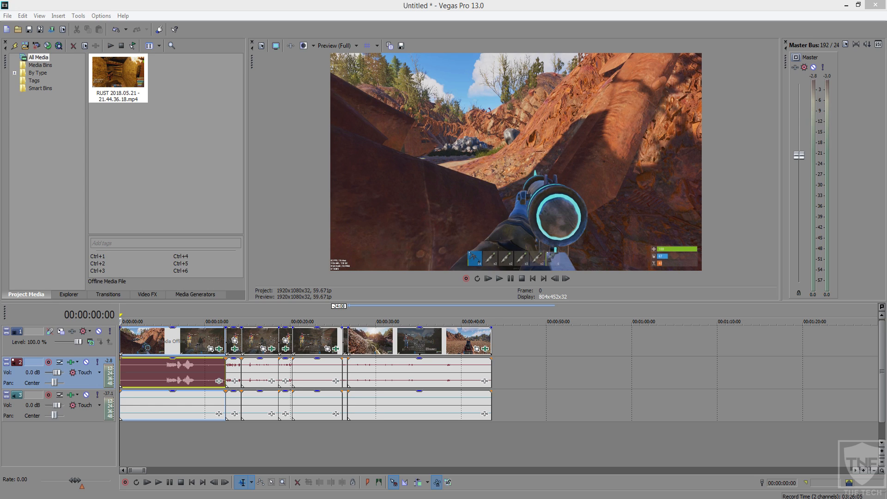
pyautogui.moveTo(179, 115); pyautogui.dragTo(180, 115)
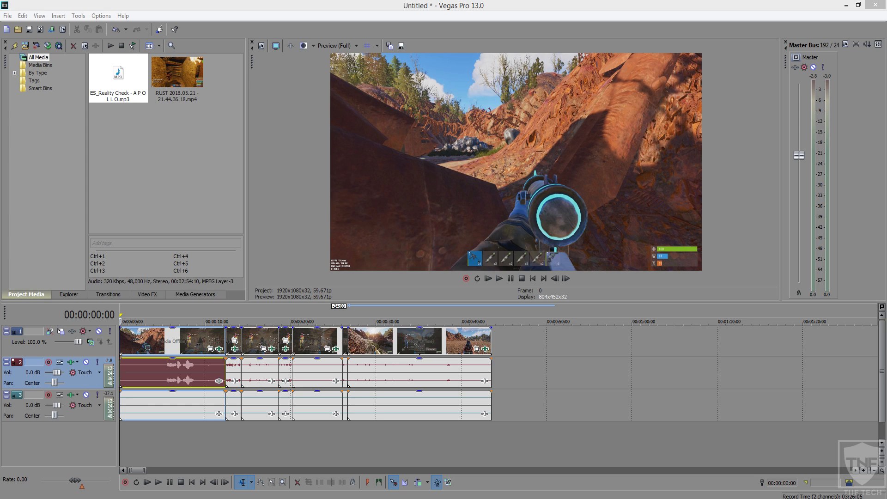
pyautogui.click(124, 156)
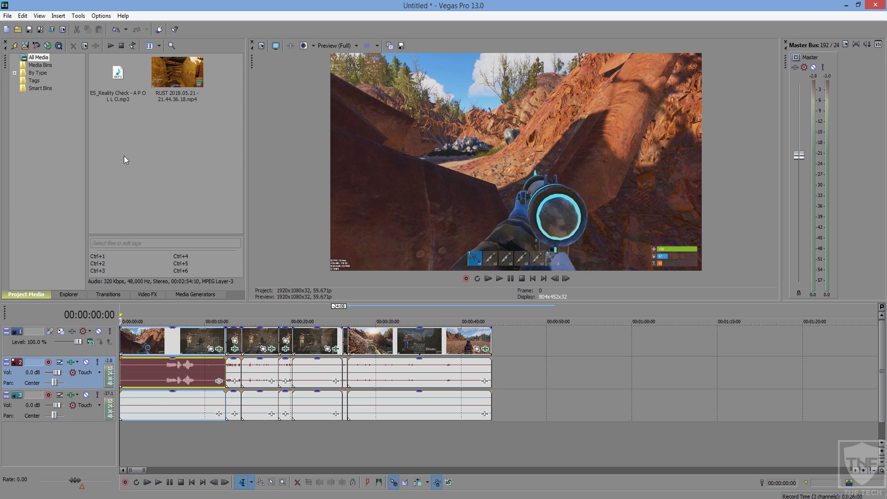
# - Make the timeline area taller and place the imported music on a new audio track below the gameplay audio, starting at 00:00:00:00
pyautogui.moveTo(273, 301); pyautogui.dragTo(274, 286)
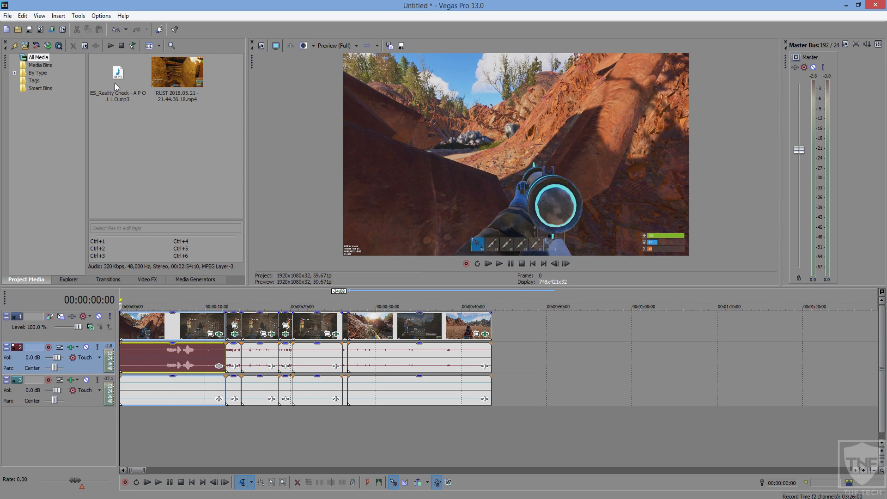
pyautogui.moveTo(117, 82); pyautogui.dragTo(130, 425)
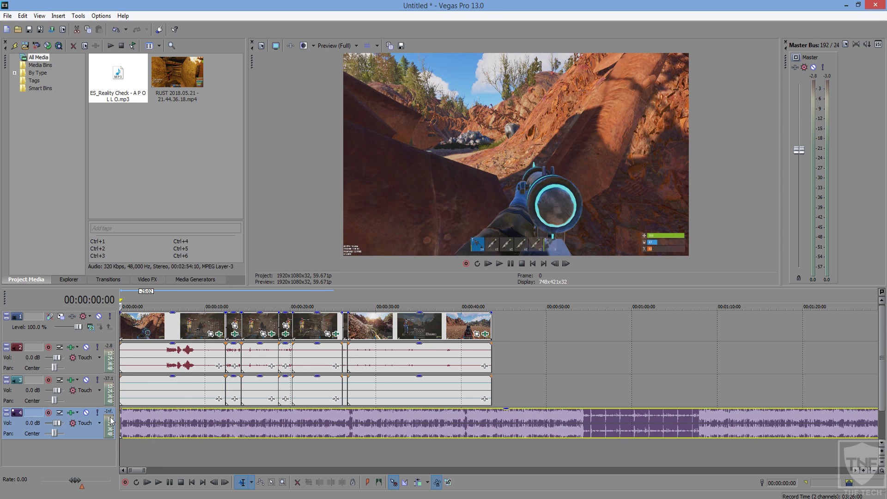
pyautogui.scroll(-3, 151, 417)
pyautogui.scroll(1, 151, 417)
pyautogui.scroll(2, 151, 417)
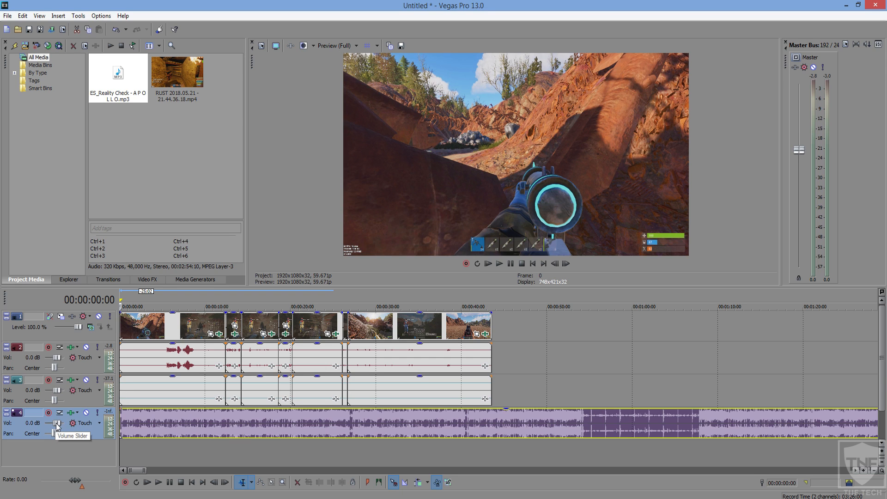
# - Lower the music track's volume to -23.0 dB
pyautogui.moveTo(56, 426); pyautogui.dragTo(50, 426)
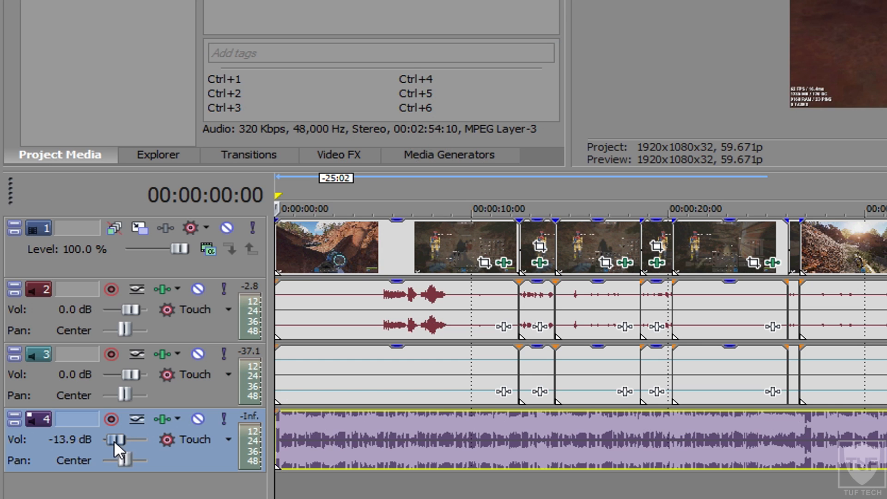
pyautogui.scroll(2, 117, 443)
pyautogui.scroll(-3, 117, 444)
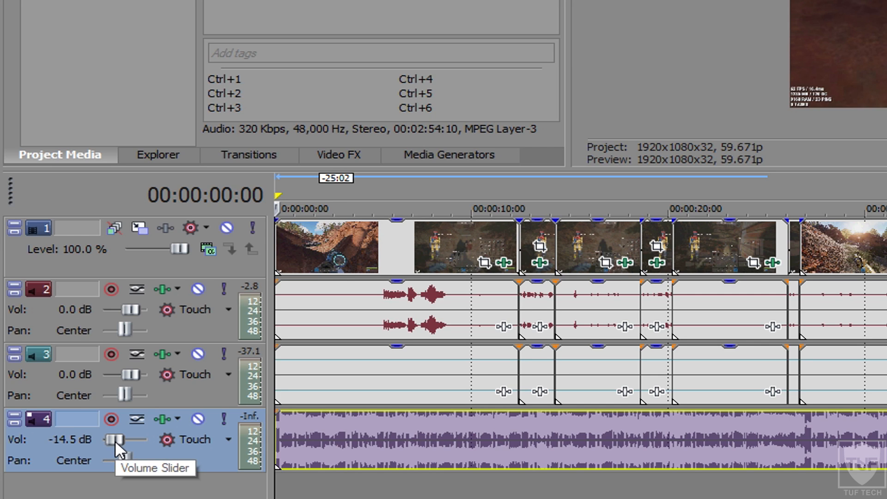
pyautogui.moveTo(116, 441); pyautogui.dragTo(115, 438)
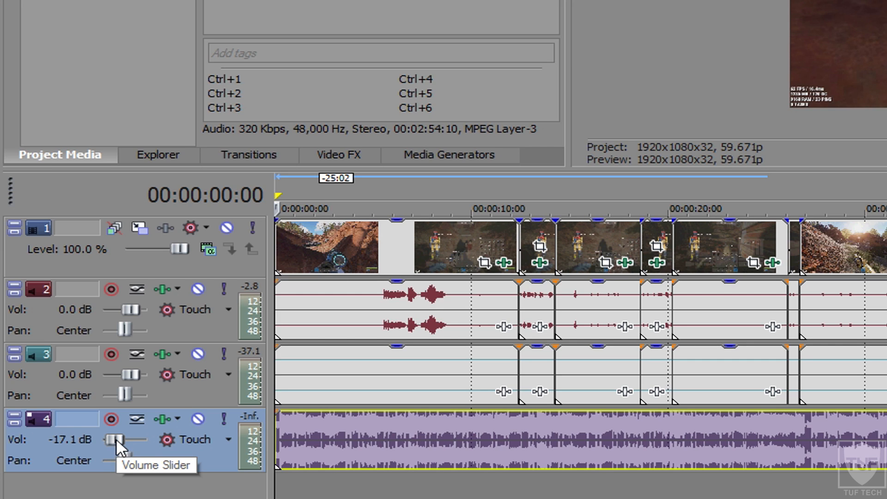
pyautogui.moveTo(111, 435); pyautogui.dragTo(110, 445)
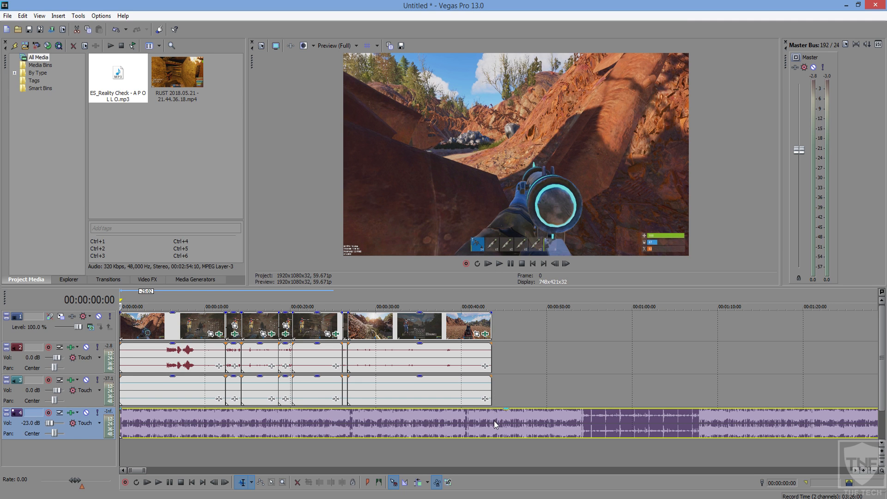
# - Split the music at 00:00:43:17, where the gameplay footage ends, and delete the excess after it
pyautogui.click(493, 421)
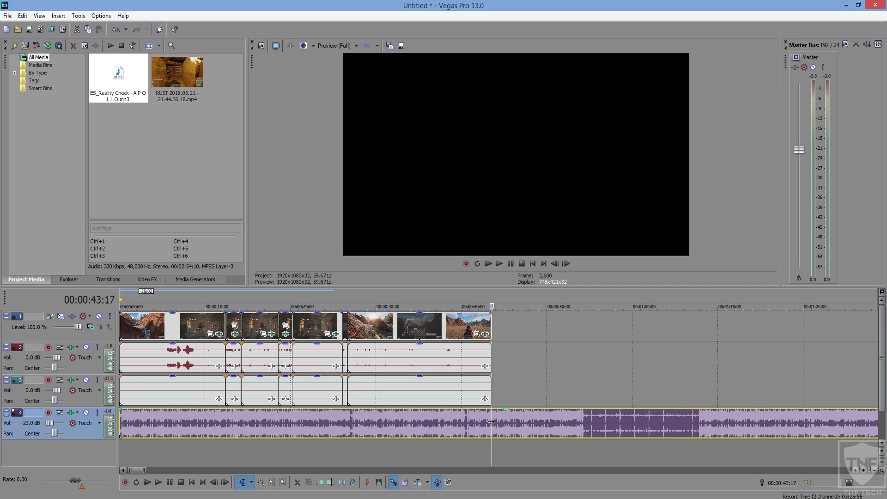
pyautogui.press('s')
pyautogui.click(519, 416)
pyautogui.press('Delete')
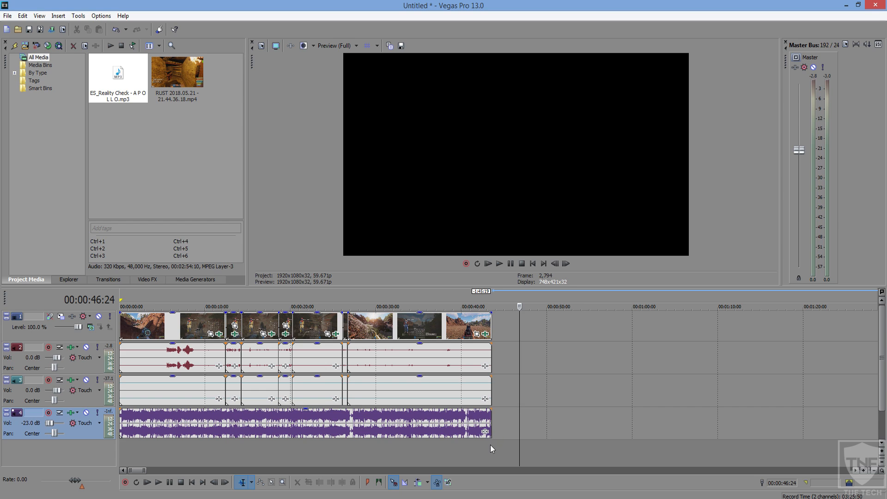
# - Split the final gameplay clip's video and both audio tracks at 00:00:34:14, where the inventory screen is open
pyautogui.click(414, 365)
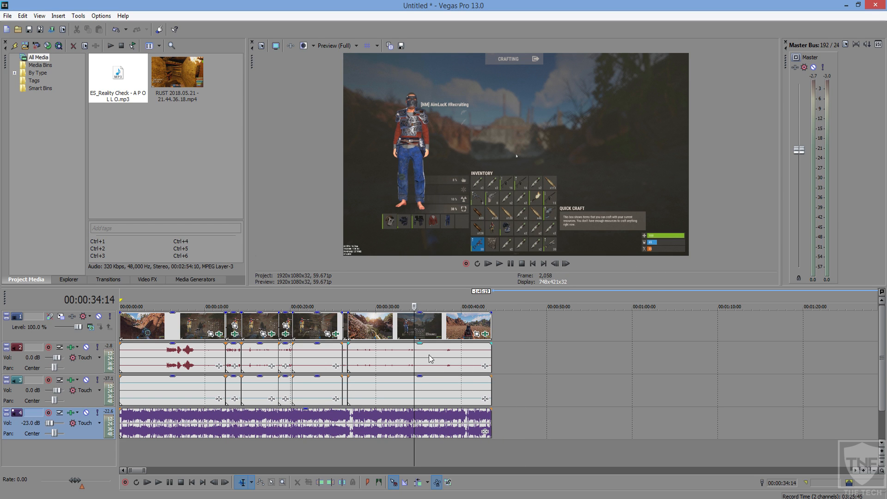
pyautogui.click(414, 354)
pyautogui.press('s')
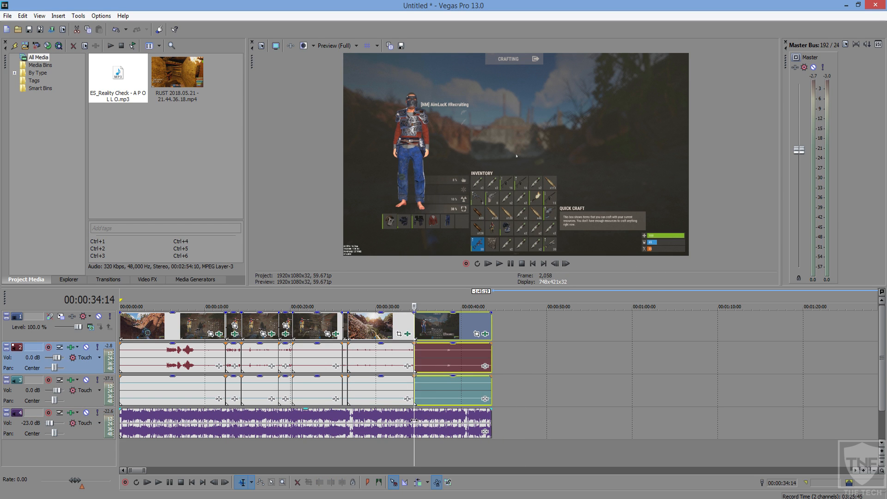
# - Split the music at 00:00:34:14 and delete everything after that point, both the final gameplay clip's remainder and the excess music
pyautogui.click(415, 420)
pyautogui.press('s')
pyautogui.click(429, 397)
pyautogui.press('Delete')
pyautogui.click(430, 426)
pyautogui.press('Delete')
# - Select the time range from the end of the edit at 00:00:34:14 back to the project start
pyautogui.moveTo(415, 447); pyautogui.dragTo(120, 434)
pyautogui.scroll(2, 442, 323)
pyautogui.scroll(-2, 515, 326)
pyautogui.click(415, 315)
pyautogui.scroll(5, 458, 347)
pyautogui.scroll(-3, 457, 347)
pyautogui.scroll(2, 457, 348)
pyautogui.scroll(-5, 323, 392)
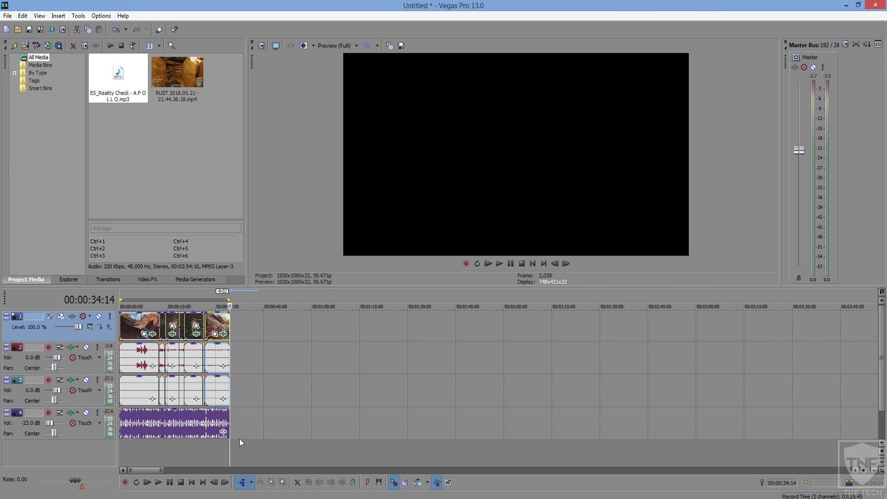
pyautogui.moveTo(166, 470); pyautogui.dragTo(149, 471)
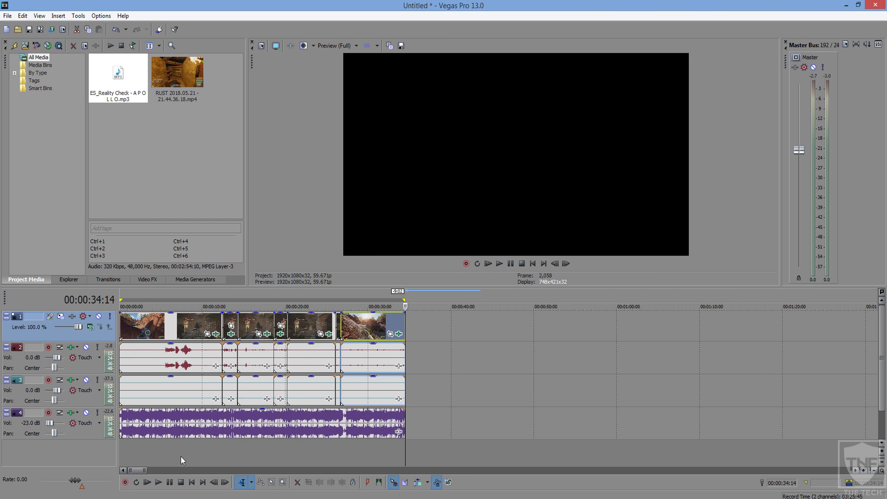
# - Try placing the full RUST recording on a new track after the edited footage and look through it
pyautogui.moveTo(177, 74); pyautogui.dragTo(150, 134)
pyautogui.scroll(-3, 458, 403)
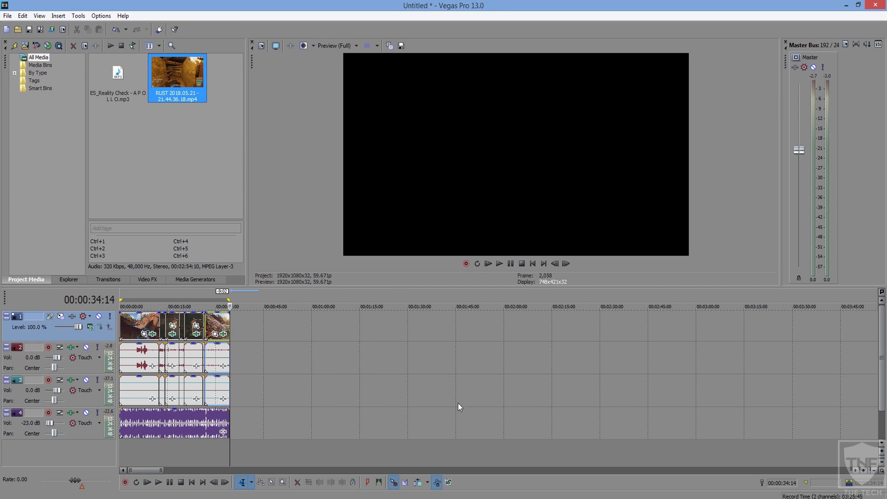
pyautogui.scroll(4, 195, 431)
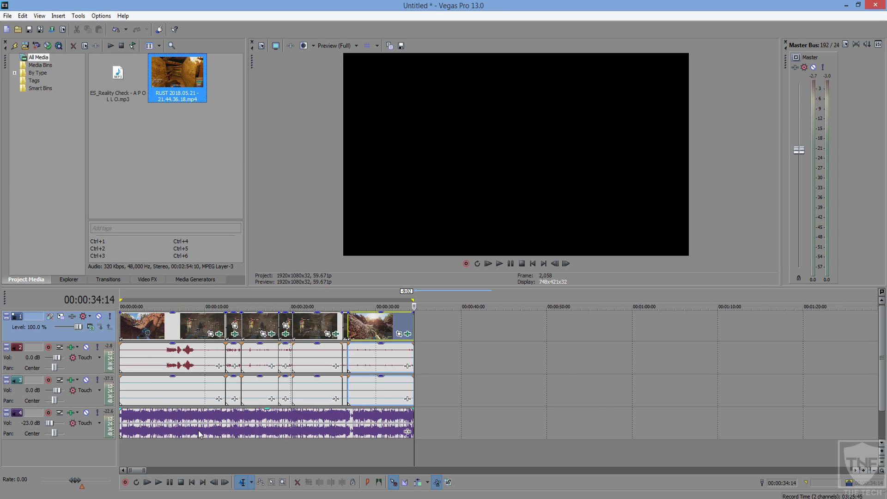
pyautogui.scroll(-4, 278, 430)
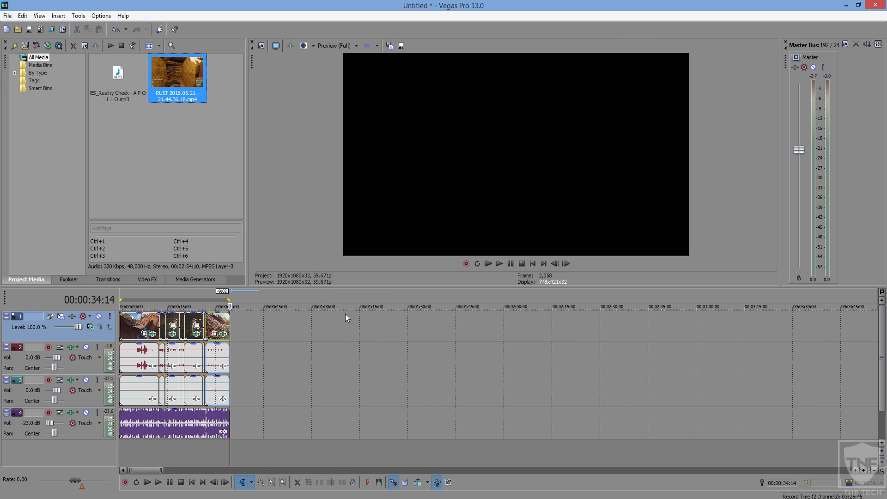
pyautogui.moveTo(200, 143); pyautogui.dragTo(286, 389)
pyautogui.scroll(-5, 388, 390)
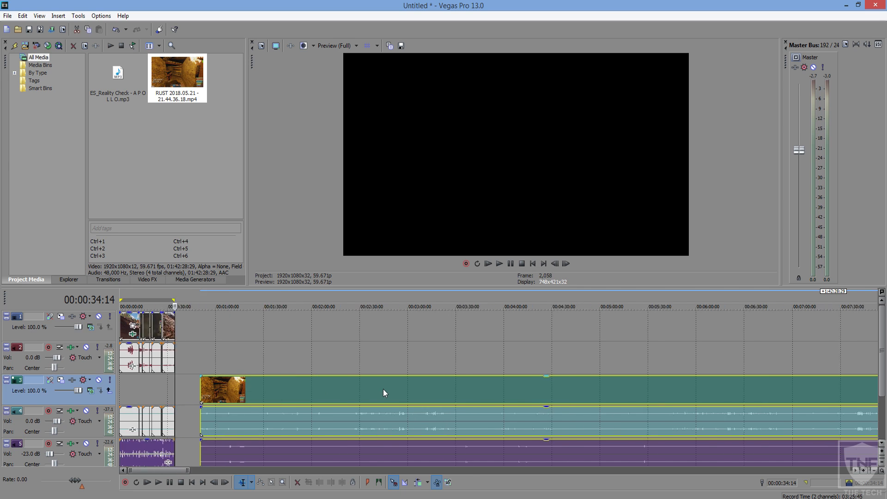
pyautogui.moveTo(365, 421); pyautogui.dragTo(349, 419)
pyautogui.moveTo(414, 418); pyautogui.dragTo(418, 418)
pyautogui.click(540, 392)
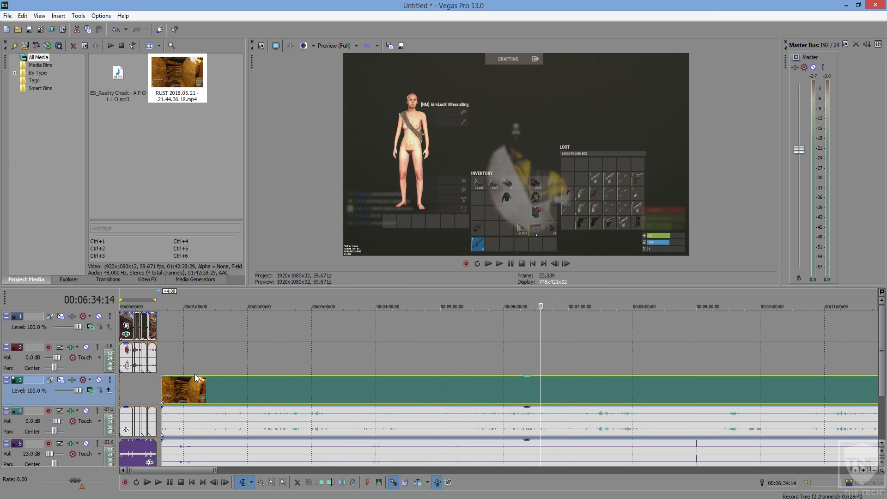
# - Delete the newly placed full RUST recording and its empty extra video track
pyautogui.click(279, 391)
pyautogui.press('Delete')
pyautogui.scroll(4, 219, 384)
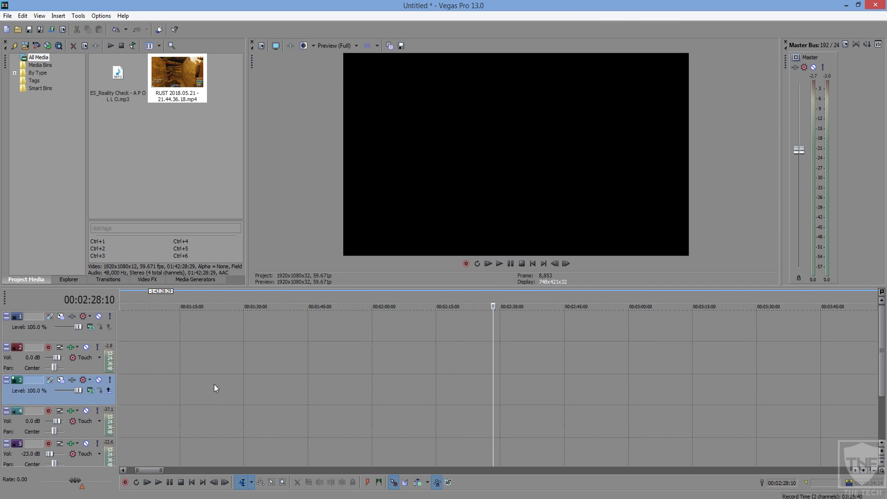
pyautogui.scroll(-2, 214, 384)
pyautogui.moveTo(172, 470); pyautogui.dragTo(146, 471)
pyautogui.press('Delete')
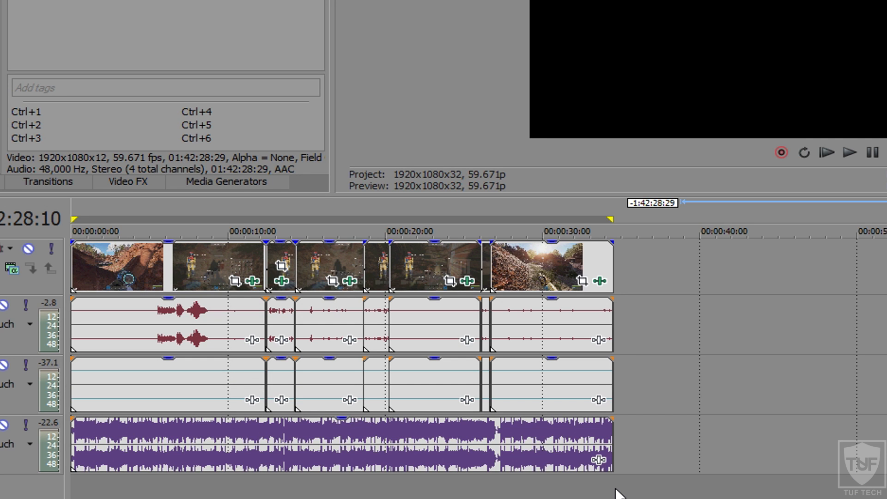
# - Set the loop region to span the whole edit, from the last clip's end back to 00:00:00:00
pyautogui.click(616, 494)
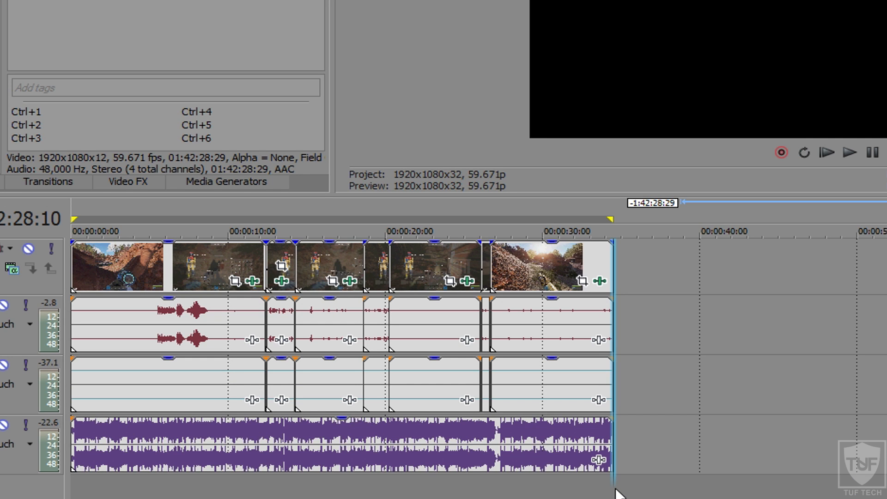
pyautogui.moveTo(616, 493); pyautogui.dragTo(73, 481)
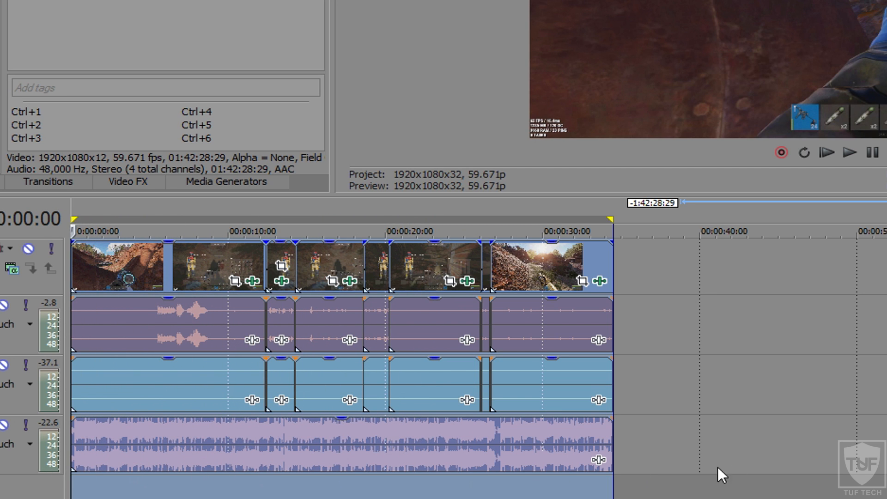
pyautogui.scroll(1, 479, 356)
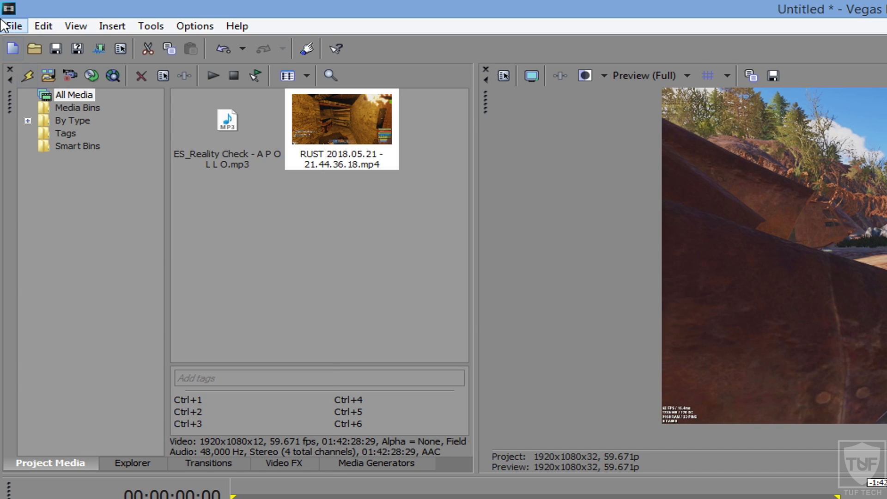
# - Render the loop region as TESTVIDEO.mp4 to G:\ using the YouTube HD2 template
pyautogui.click(7, 16)
pyautogui.click(55, 148)
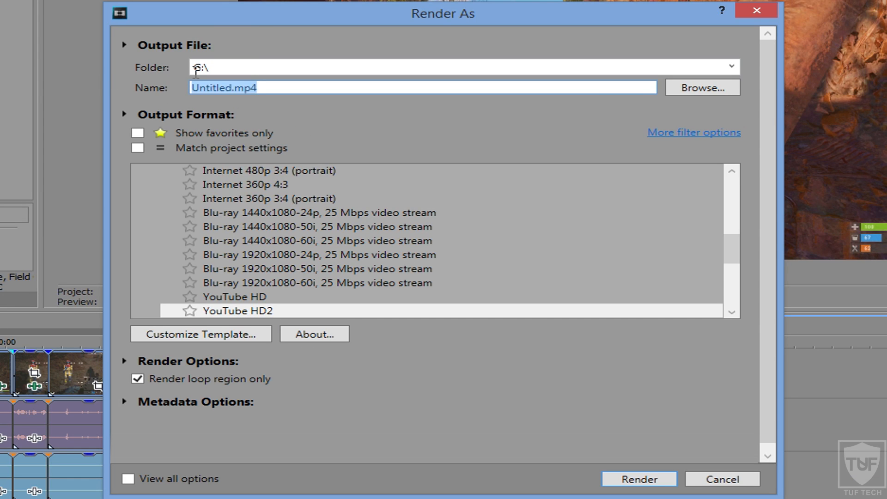
pyautogui.write('TESTVIDEO')
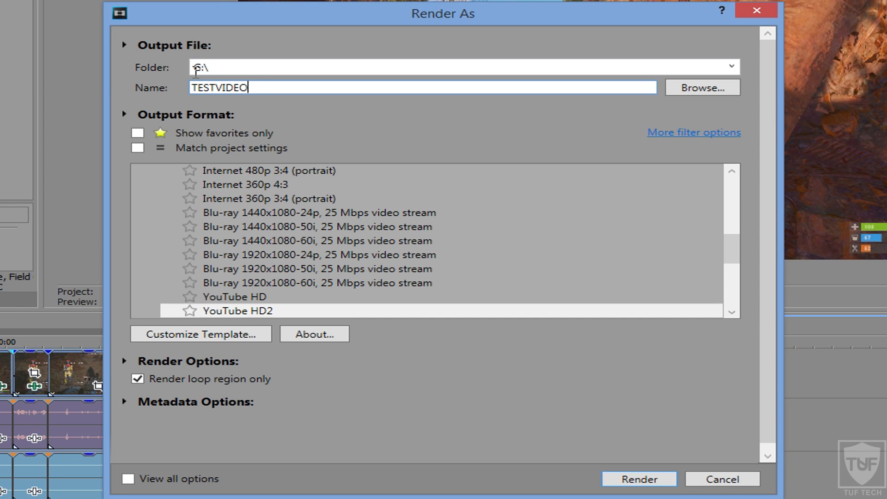
pyautogui.click(707, 241)
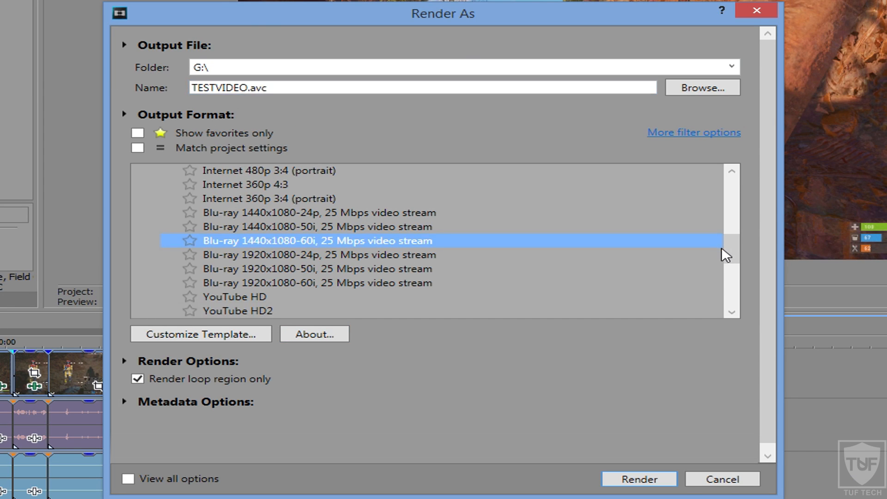
pyautogui.click(273, 310)
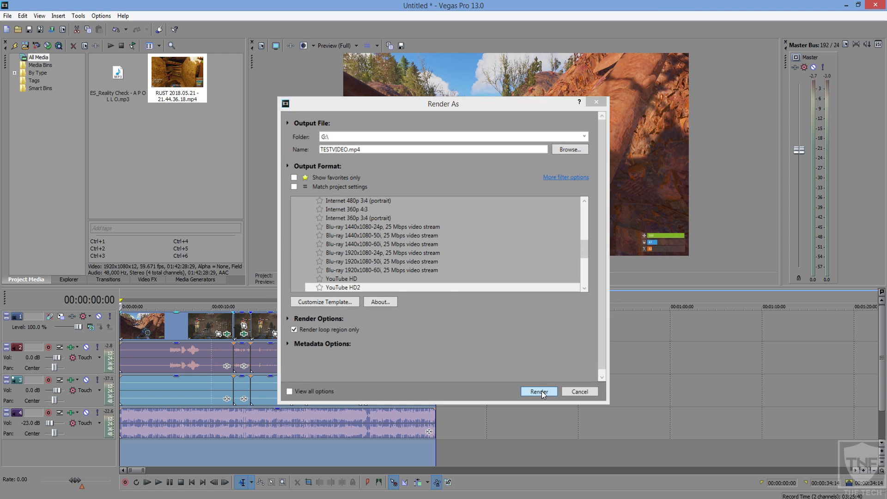
pyautogui.click(639, 479)
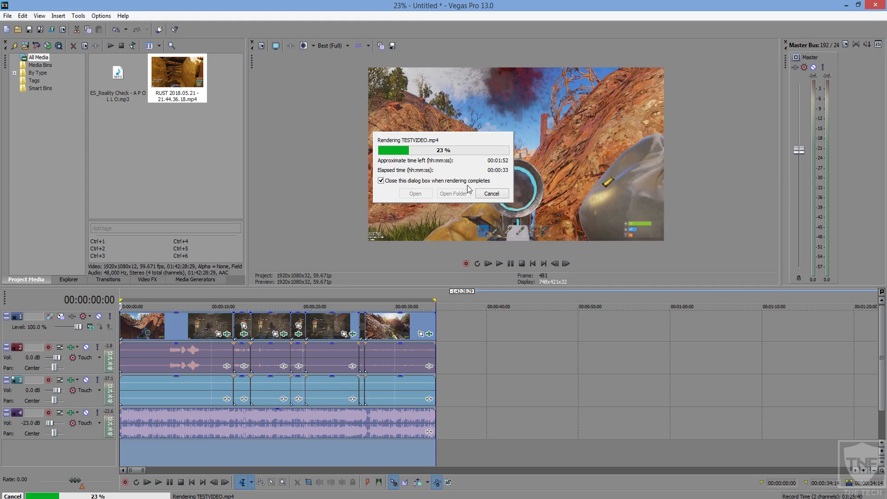
pyautogui.rightClick(177, 325)
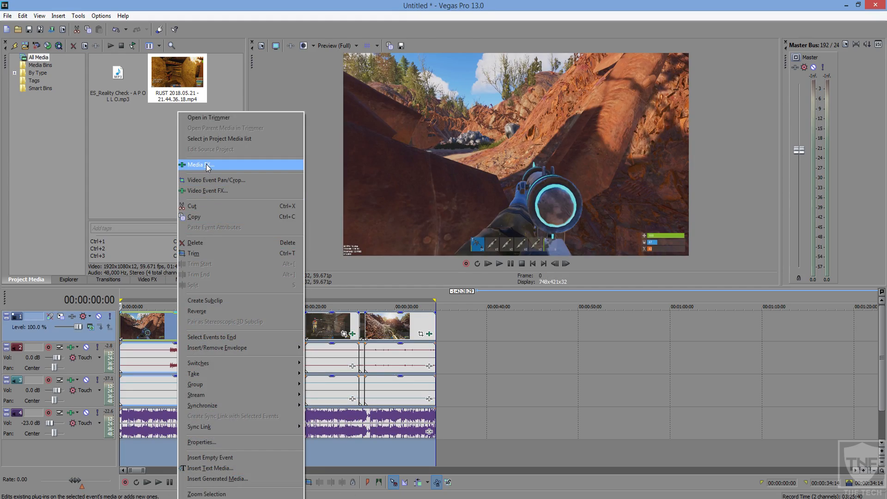
pyautogui.press('Escape')
pyautogui.click(8, 16)
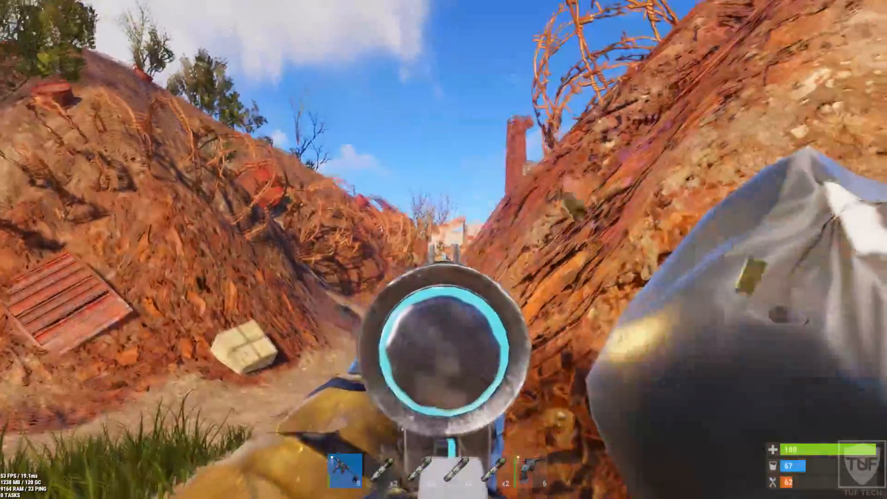
pyautogui.press('3')
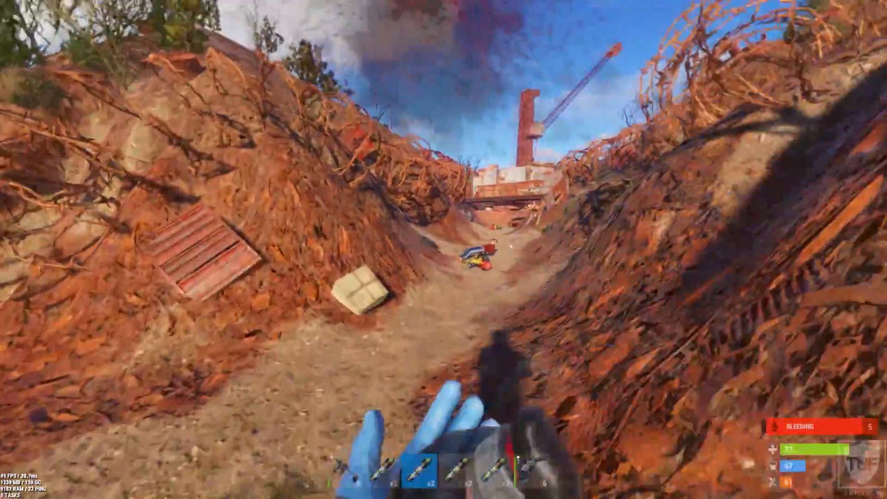
pyautogui.press('e')
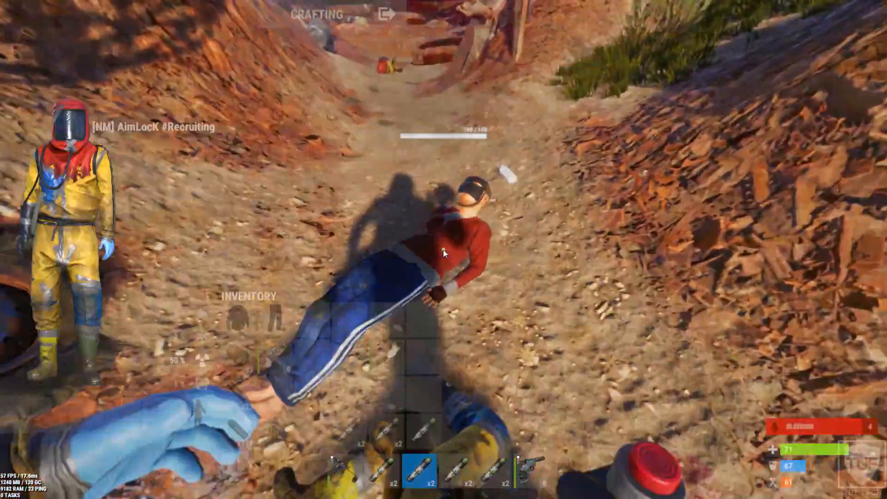
pyautogui.rightClick(618, 278)
pyautogui.rightClick(578, 278)
pyautogui.rightClick(578, 416)
pyautogui.rightClick(583, 363)
pyautogui.rightClick(577, 204)
pyautogui.moveTo(578, 312); pyautogui.dragTo(525, 466)
pyautogui.press('Tab')
pyautogui.press('Tab')
pyautogui.press('Tab')
pyautogui.press('6')
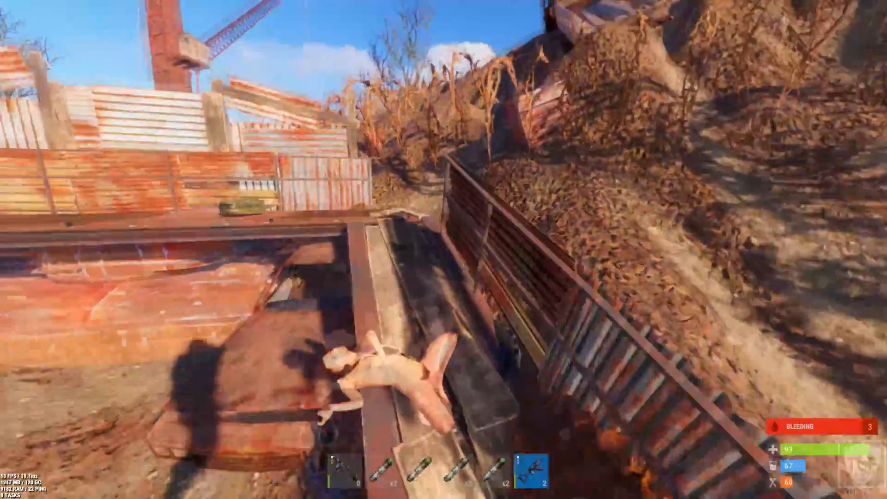
pyautogui.press('w')
pyautogui.press('space')
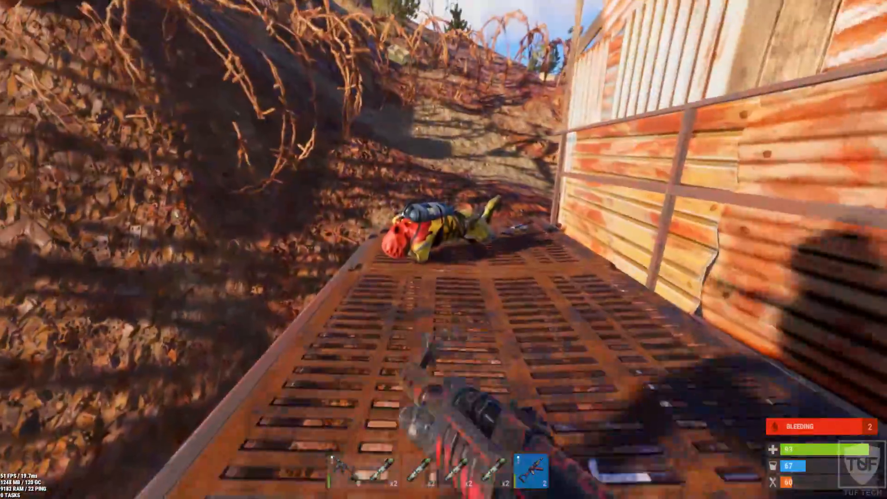
pyautogui.press('e')
pyautogui.rightClick(581, 204)
pyautogui.rightClick(613, 415)
pyautogui.rightClick(578, 416)
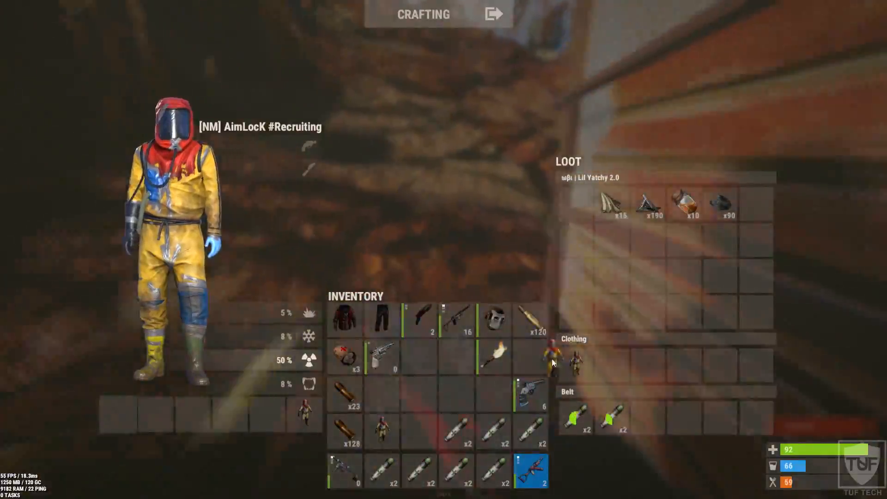
pyautogui.press('Tab')
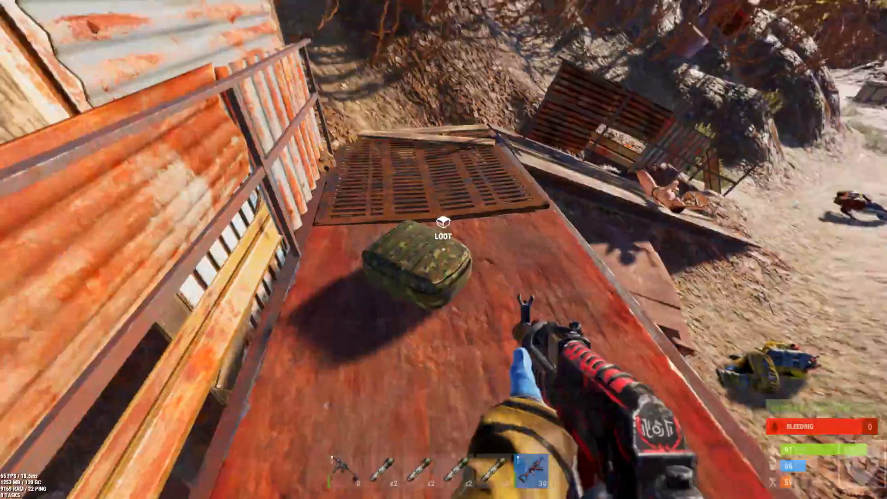
pyautogui.press('w')
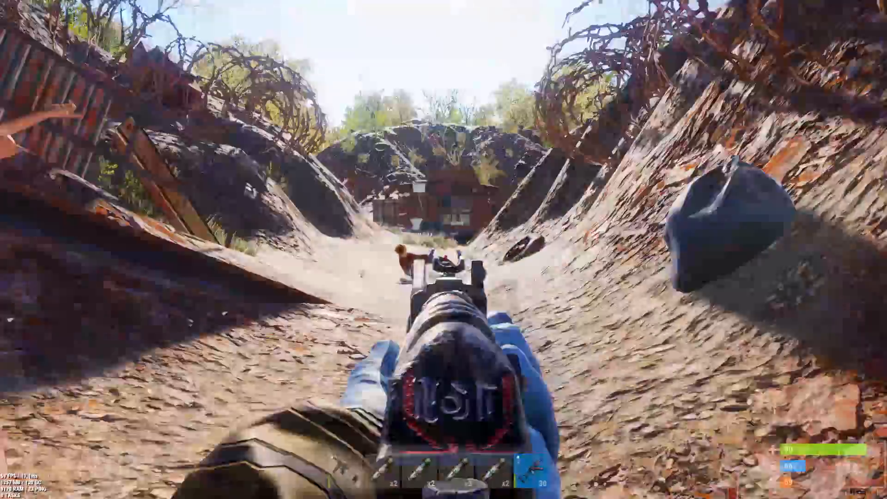
pyautogui.press('w')
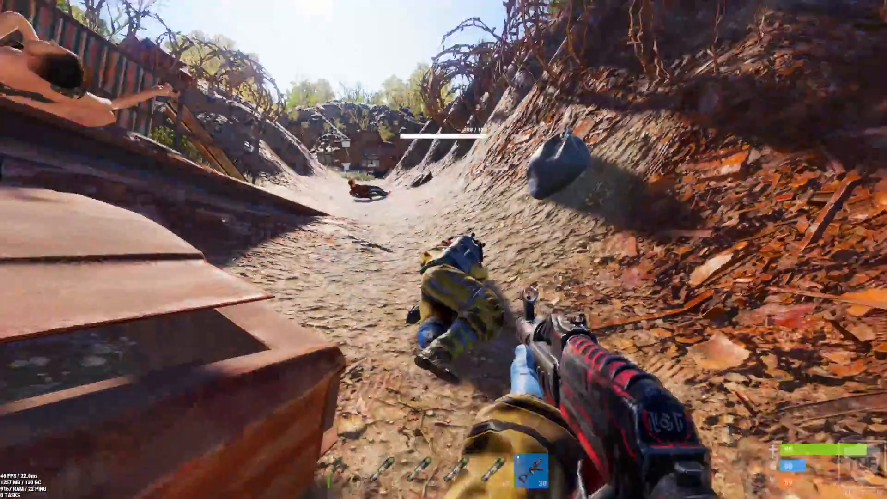
pyautogui.press('e')
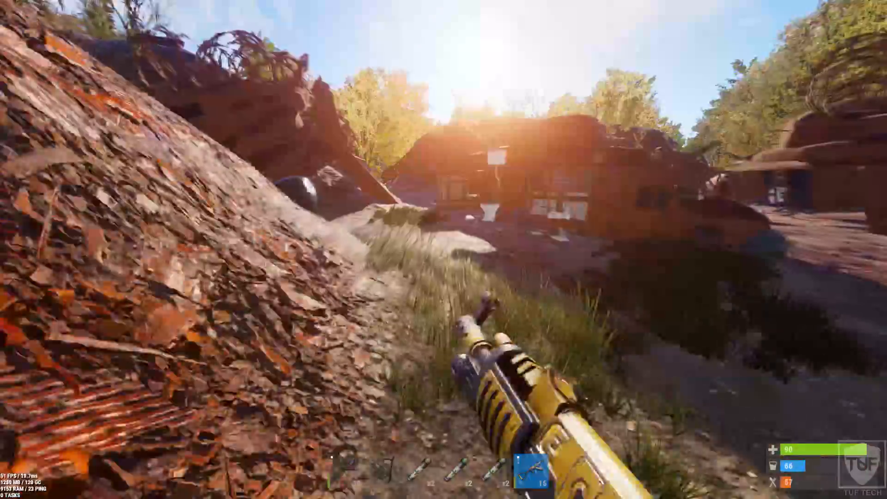
pyautogui.press('w')
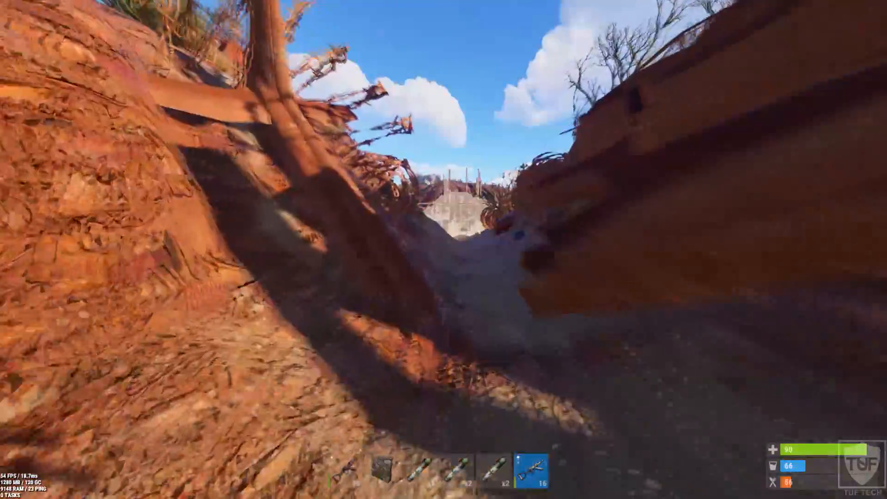
pyautogui.press('w')
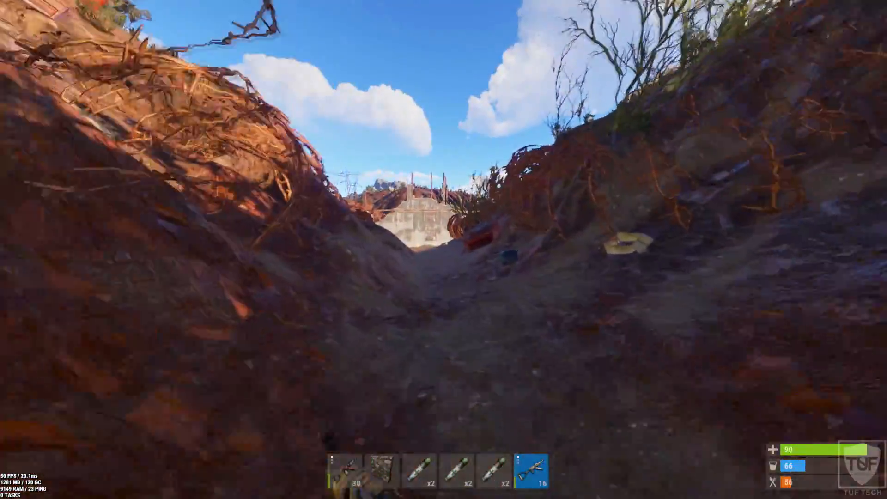
pyautogui.press('4')
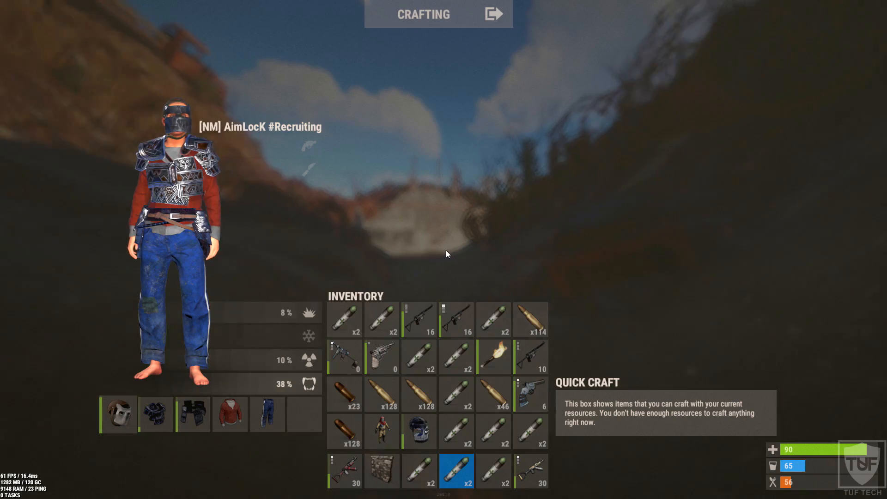